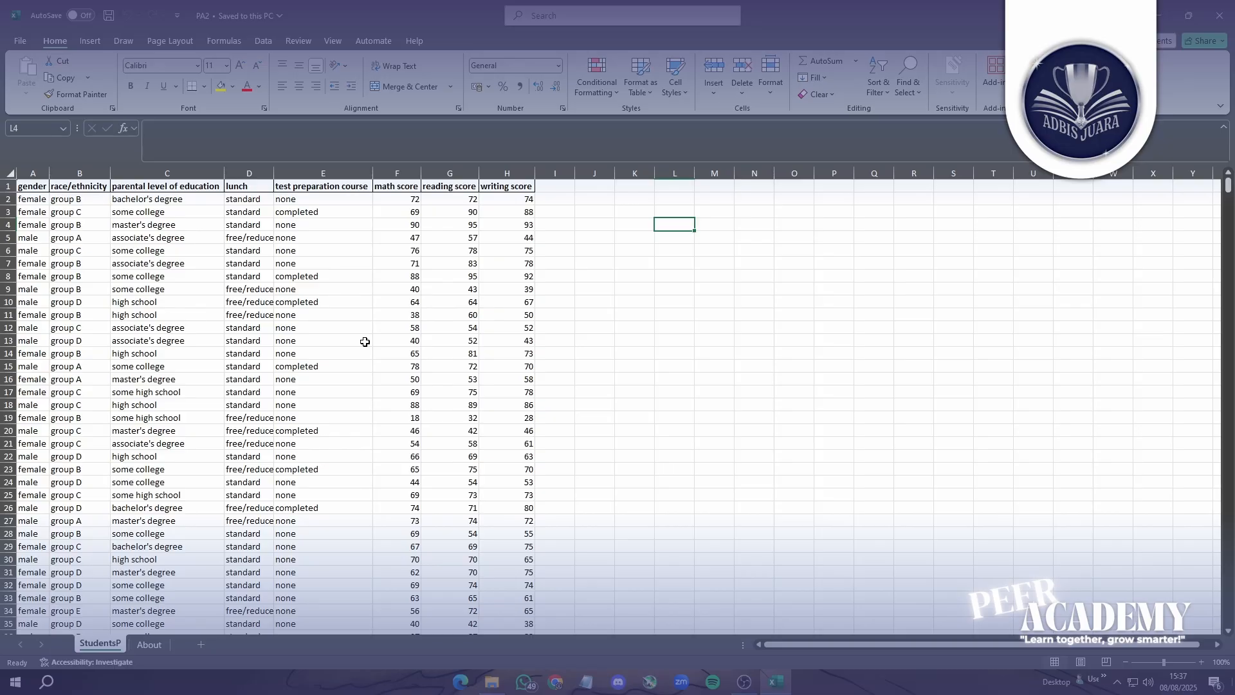
# Add a new sheet and copy the math score column from StudentsP into its column A
pyautogui.click(201, 644)
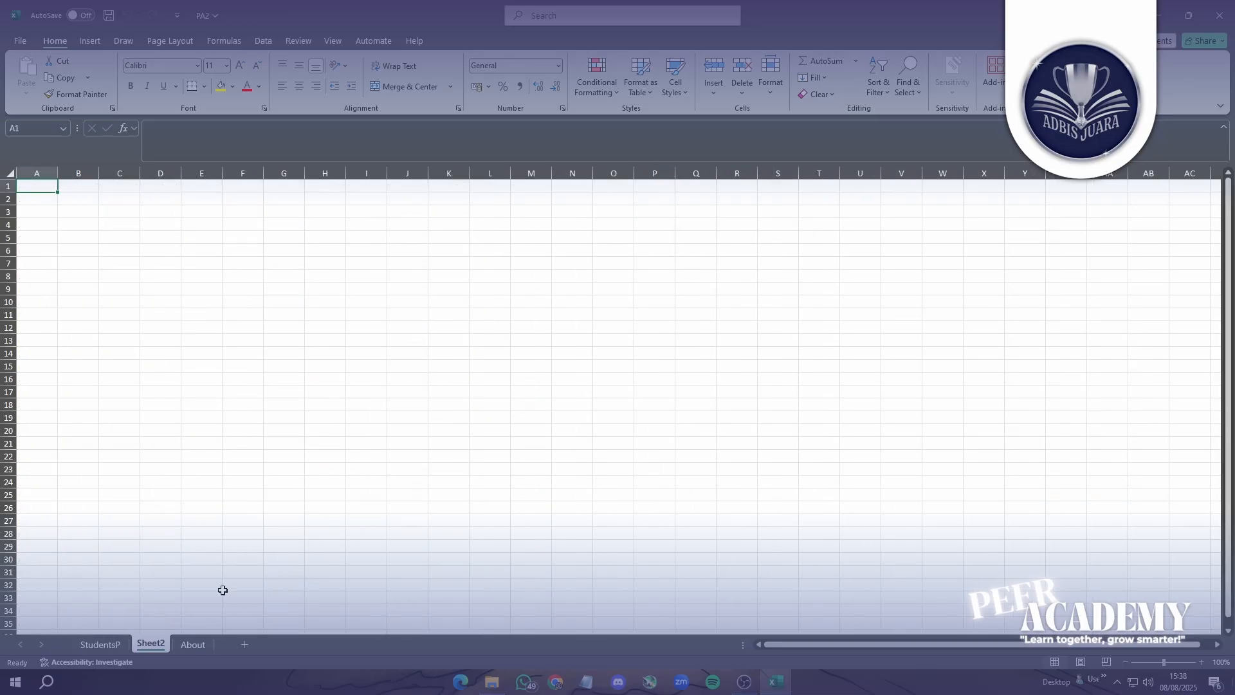
pyautogui.click(102, 644)
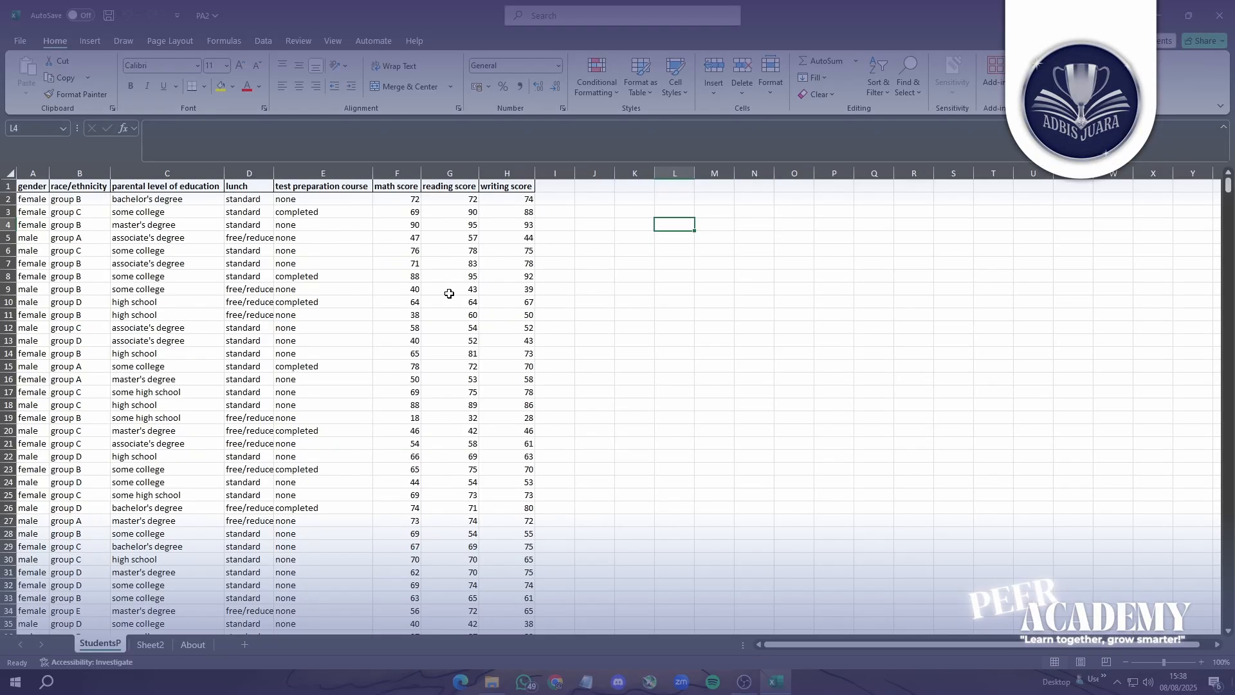
pyautogui.click(409, 172)
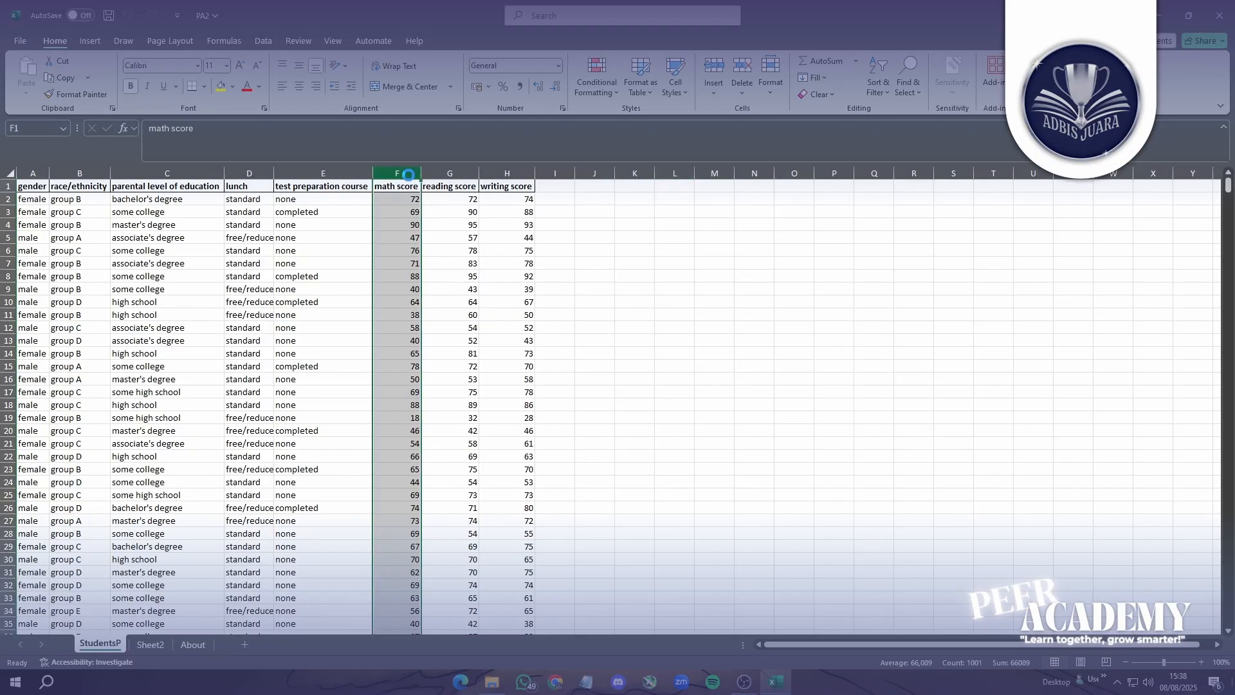
pyautogui.hotkey('ctrl', 'c')
pyautogui.click(150, 644)
pyautogui.hotkey('ctrl', 'v')
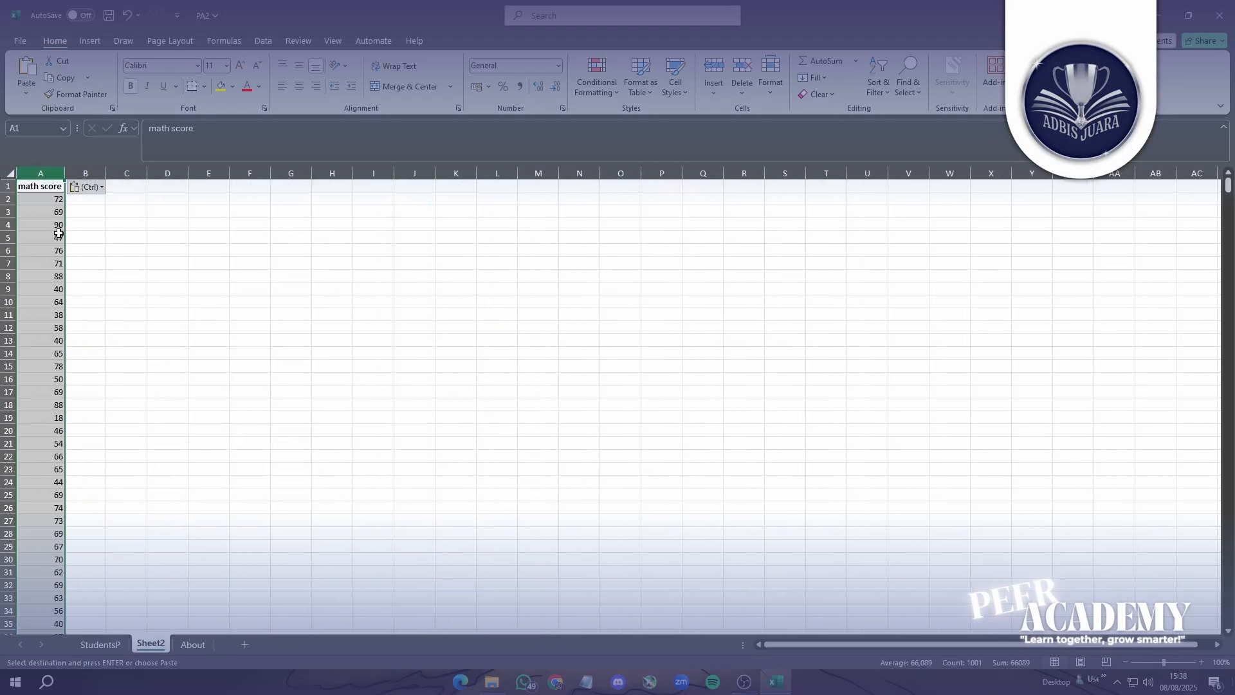
# Enter the labels "Min" in C1 and "Max" in C2
pyautogui.click(140, 195)
pyautogui.click(136, 189)
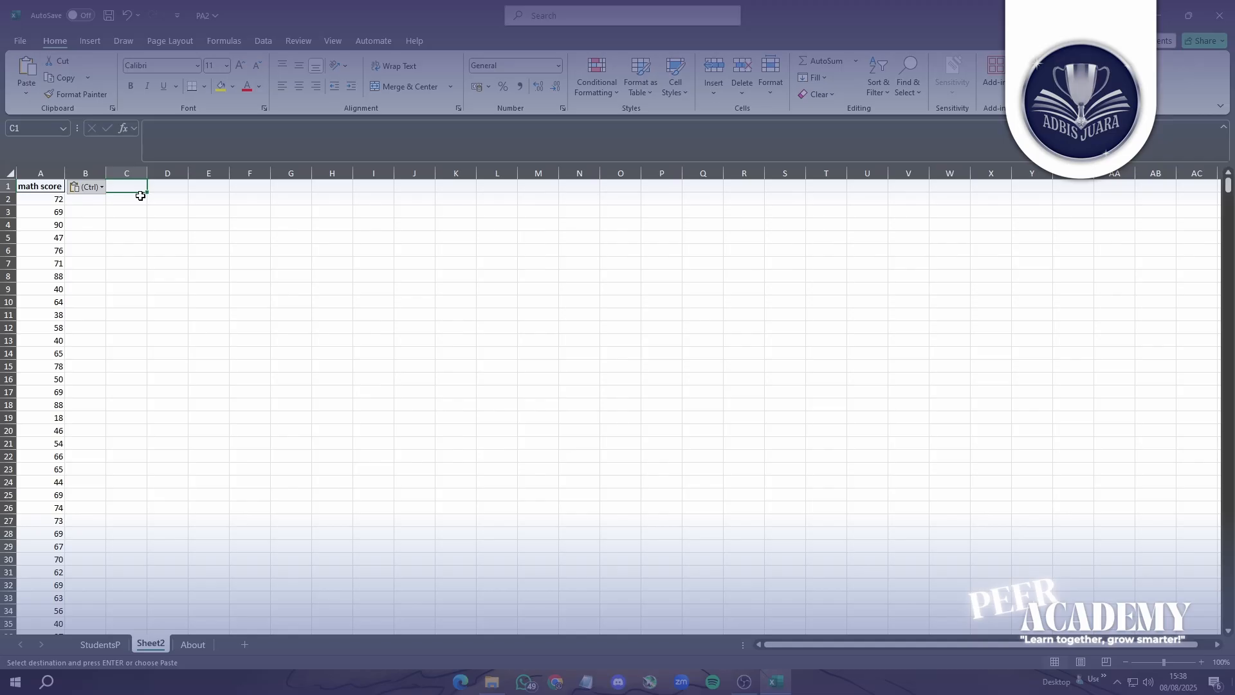
pyautogui.write('Min')
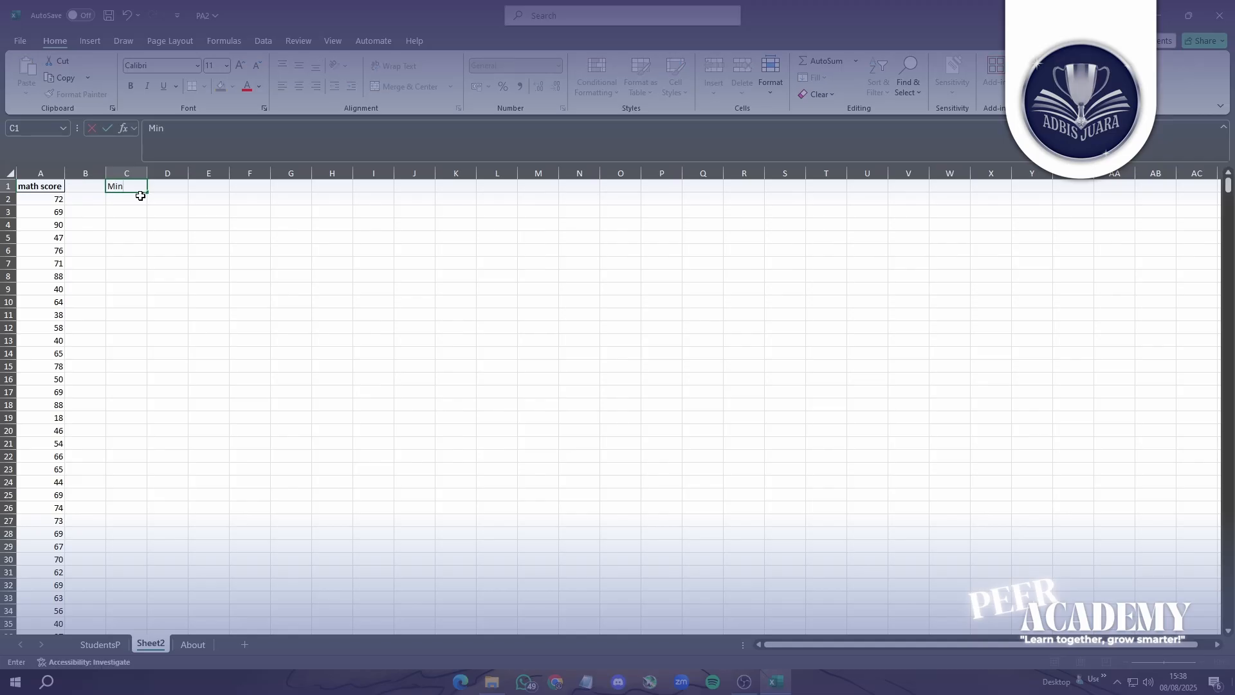
pyautogui.press('Return')
pyautogui.write('Max')
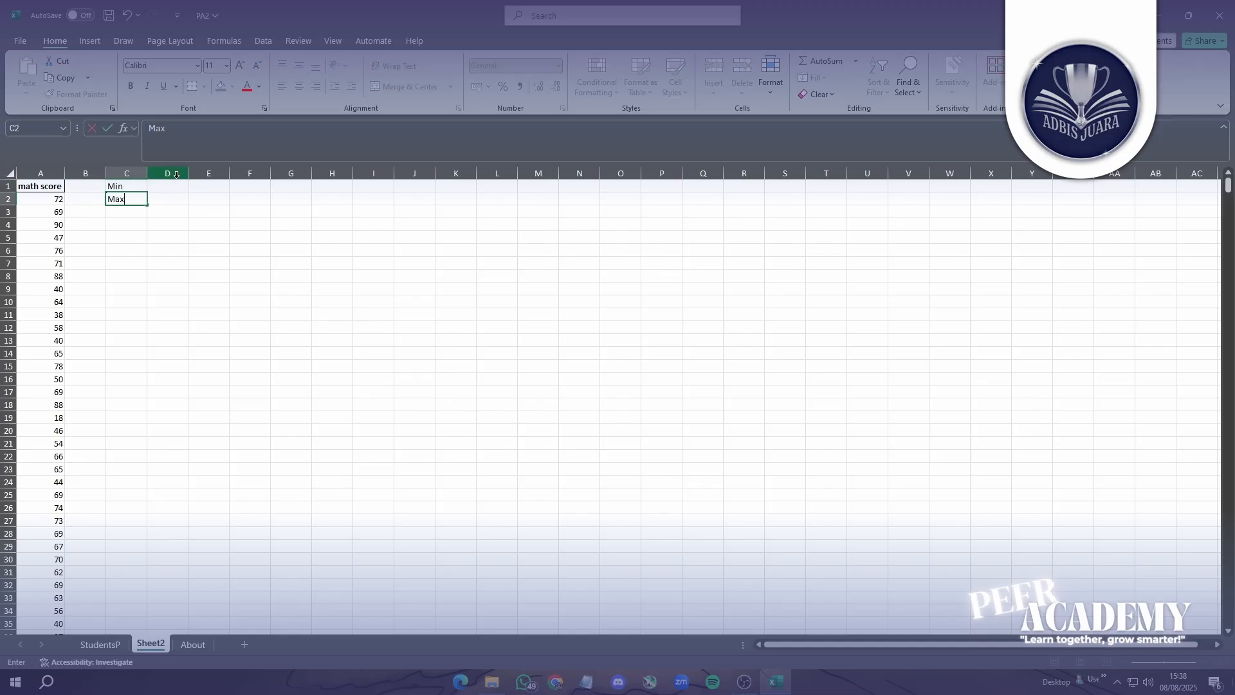
# Calculate the minimum math score in D1 with MIN over A2:A1001
pyautogui.click(167, 186)
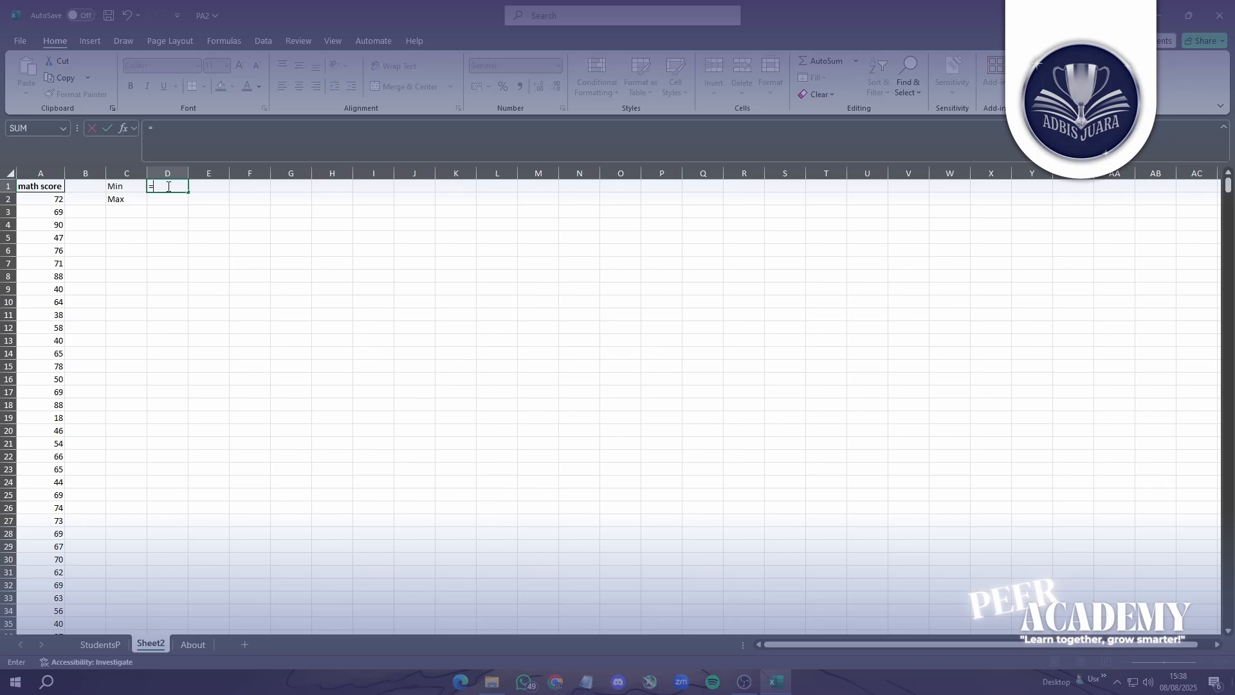
pyautogui.write('=min(')
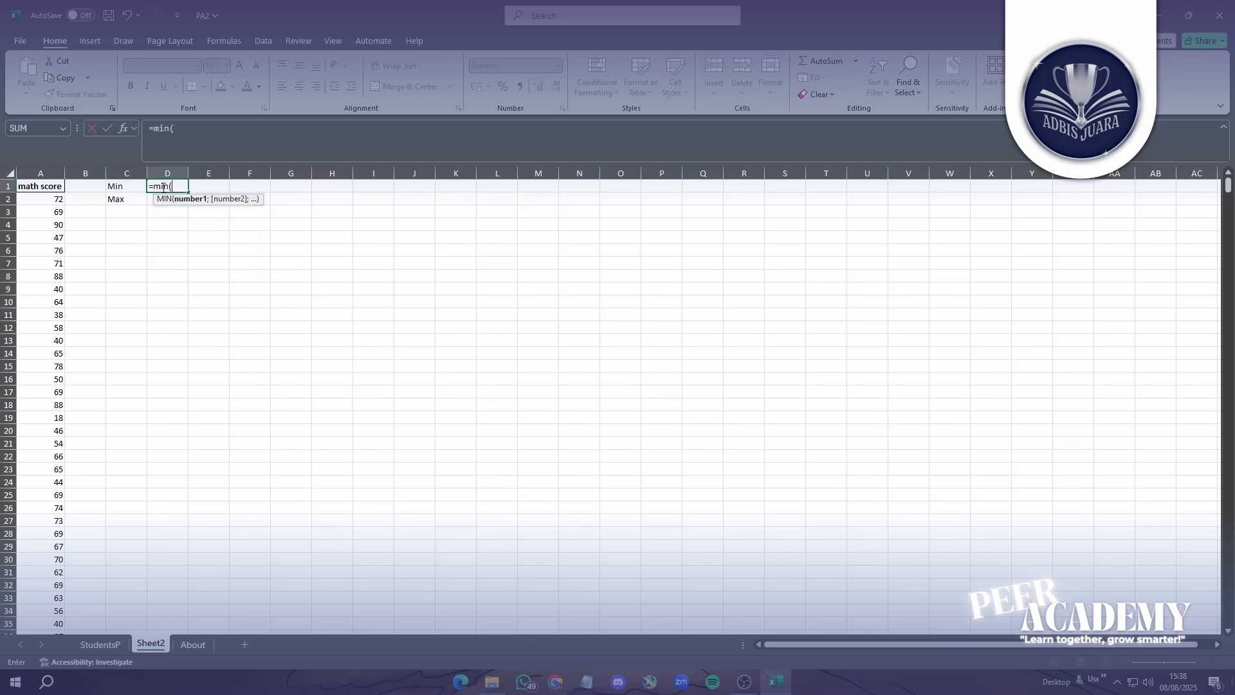
pyautogui.click(54, 201)
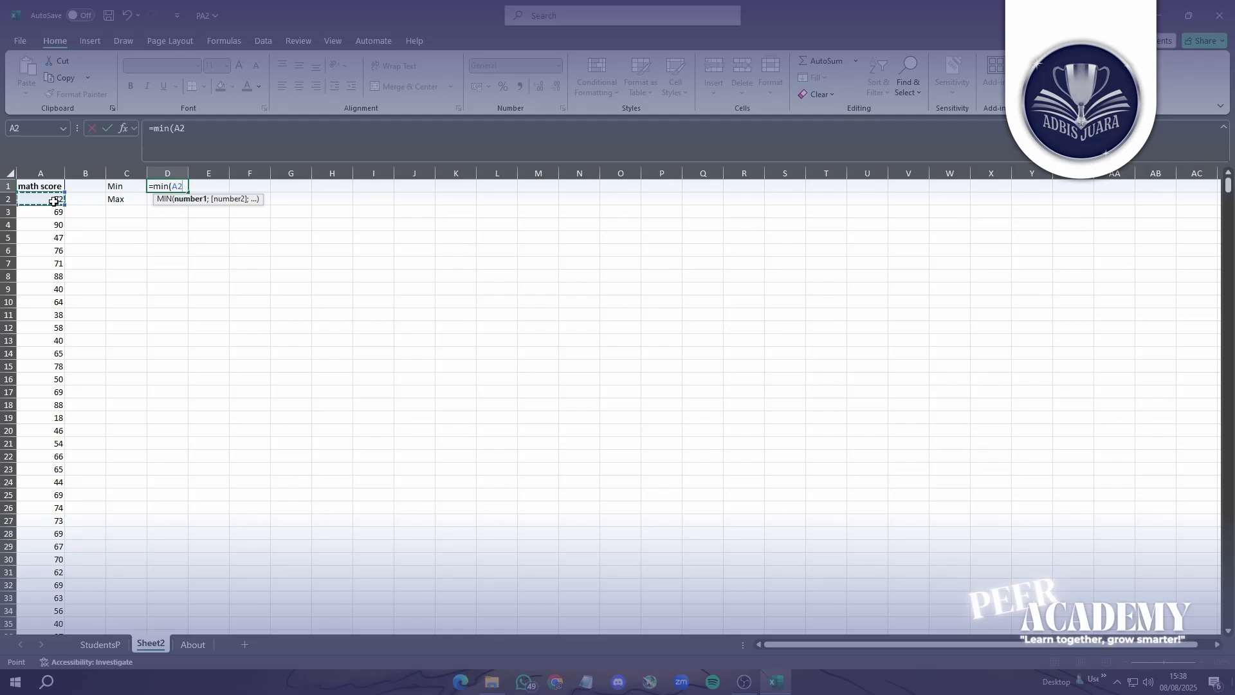
pyautogui.hotkey('ctrl', 'shift', 'Down')
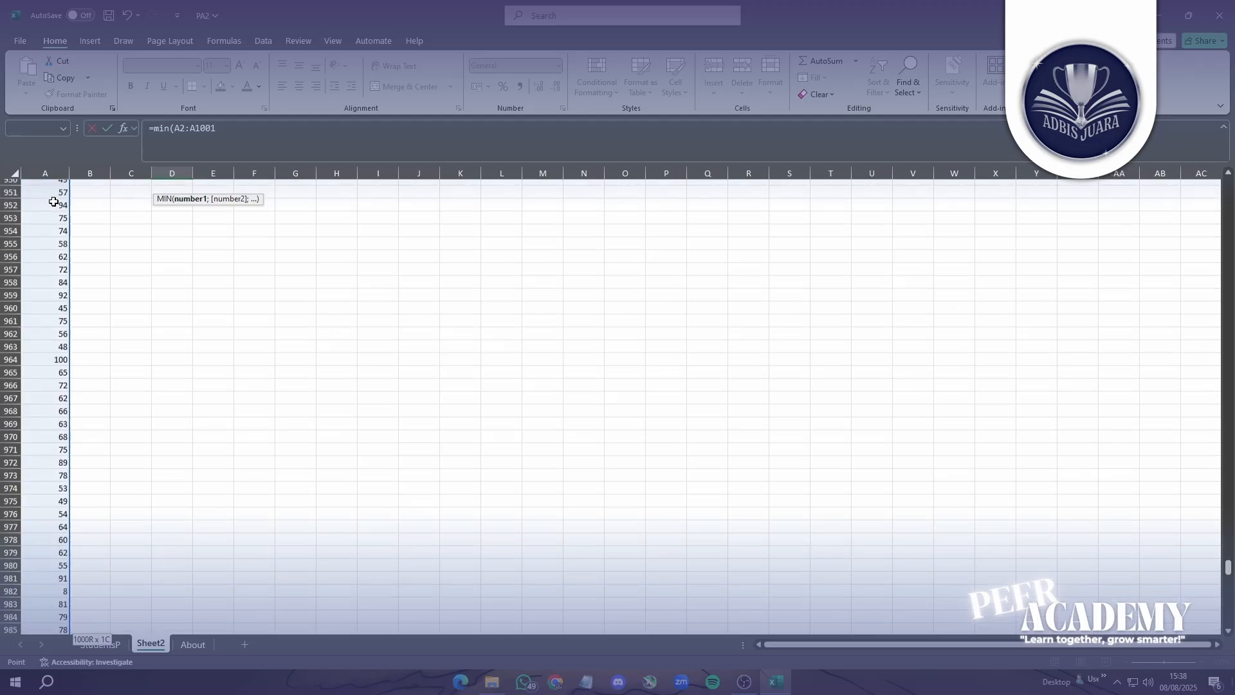
pyautogui.press('Return')
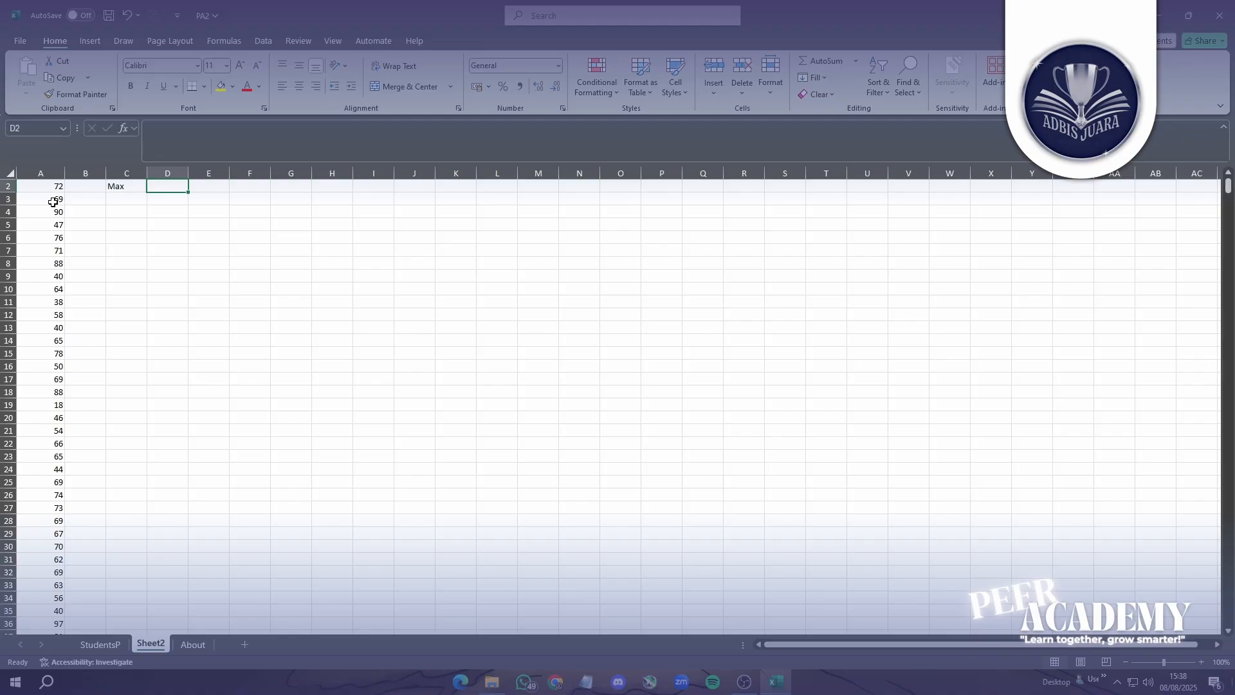
# Calculate the maximum math score in D2 with MAX over all scores from A2 down
pyautogui.write('=ma')
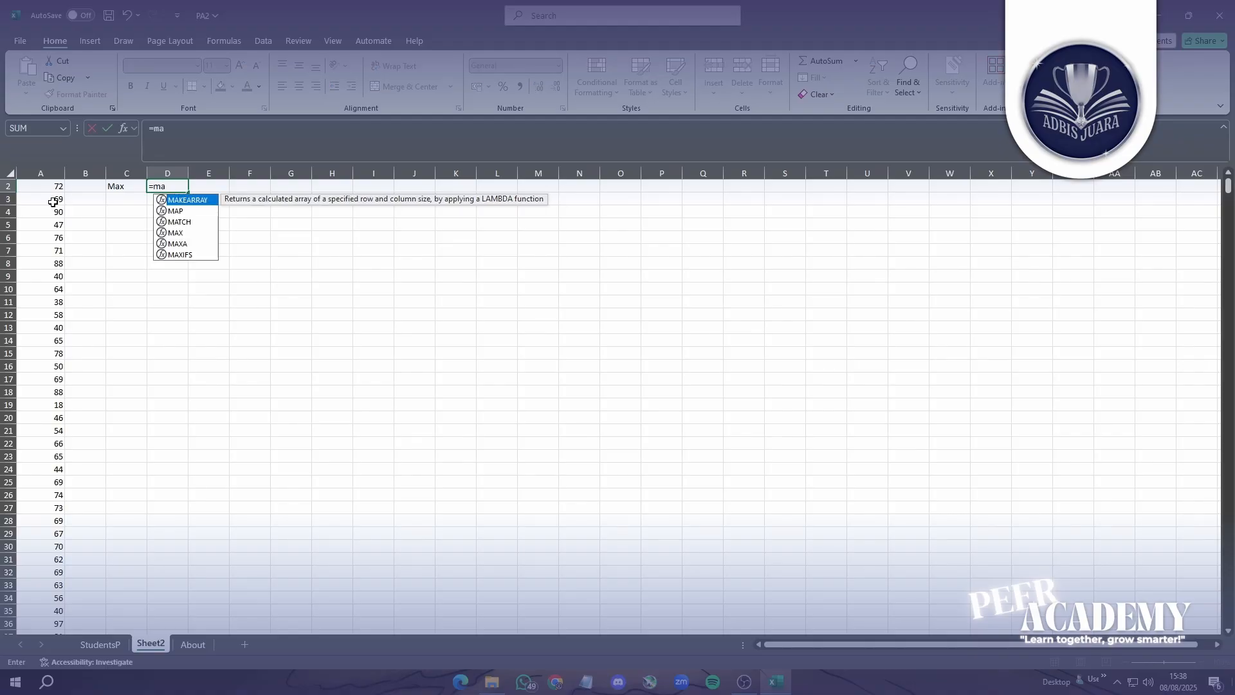
pyautogui.write('x(')
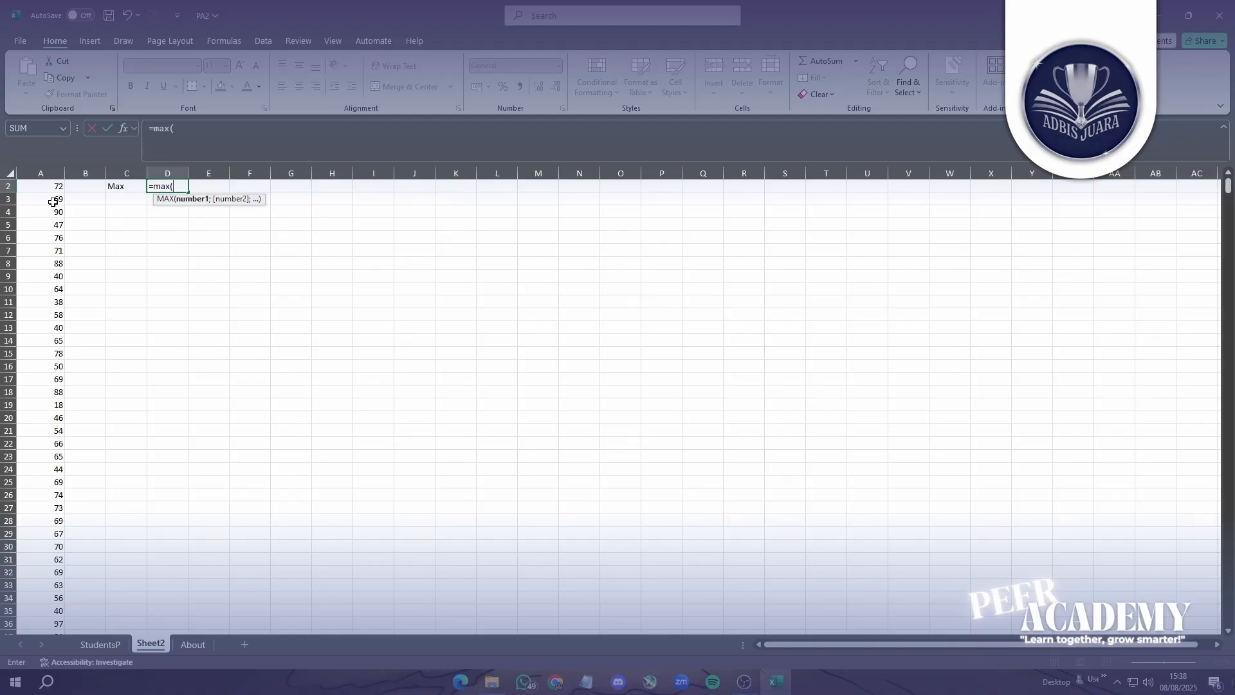
pyautogui.click(56, 185)
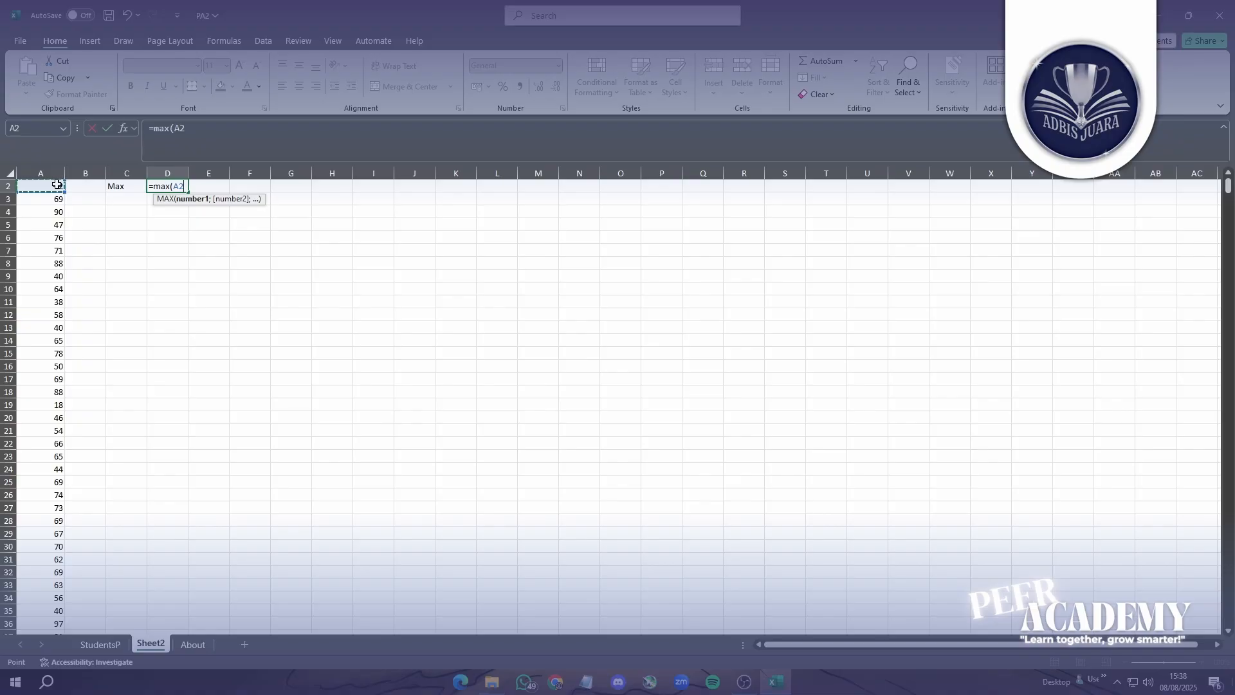
pyautogui.hotkey('ctrl', 'shift', 'Down')
pyautogui.press('Return')
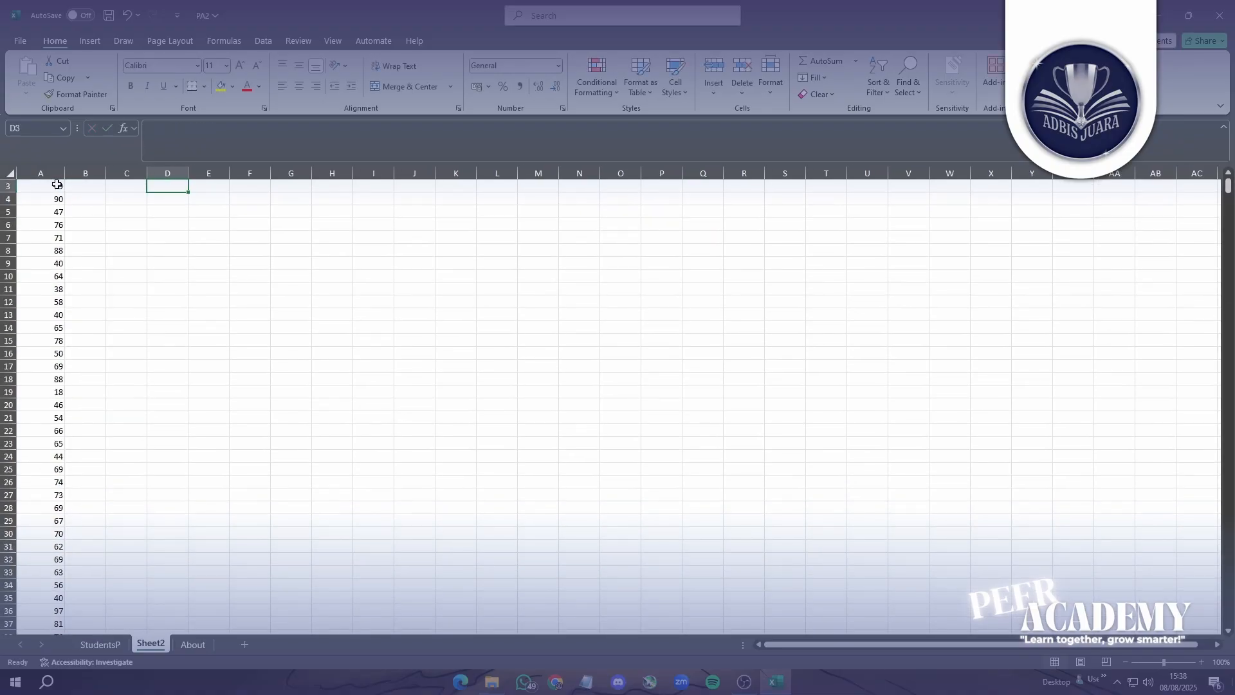
# Label C3 "Range" and calculate it in D3 with the formula =D2-D1
pyautogui.scroll(1, 97, 245)
pyautogui.click(125, 212)
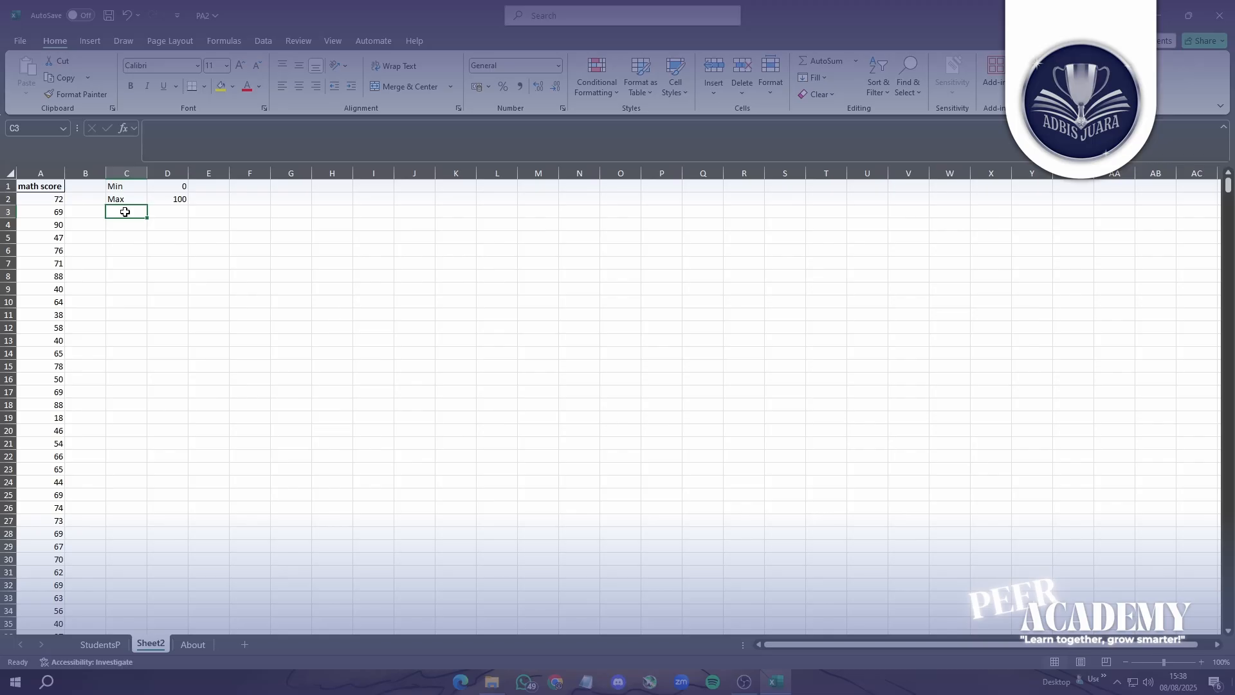
pyautogui.write('Range')
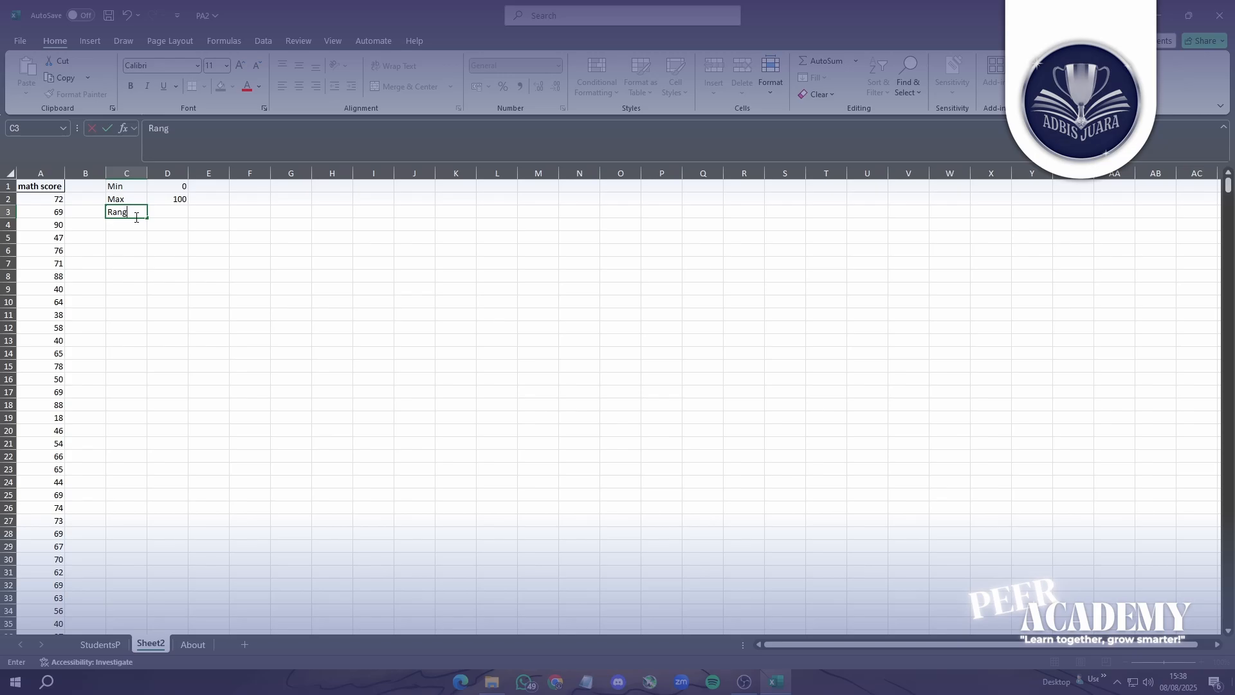
pyautogui.click(167, 212)
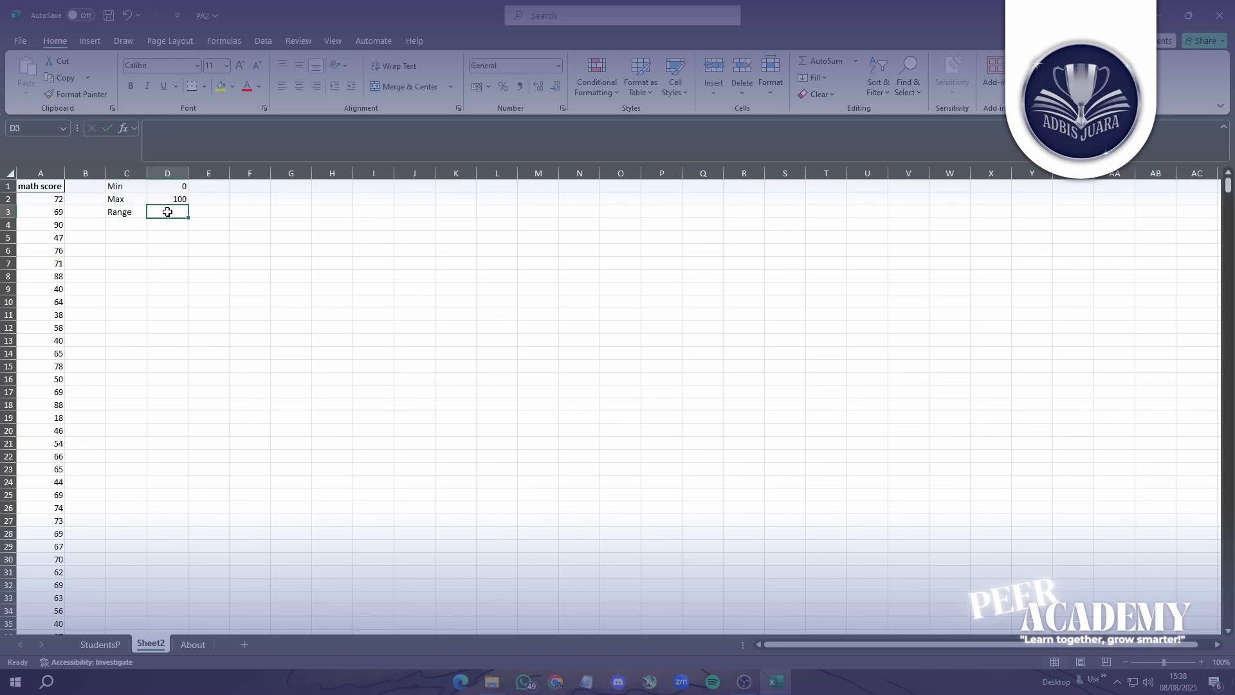
pyautogui.write('=')
pyautogui.click(167, 200)
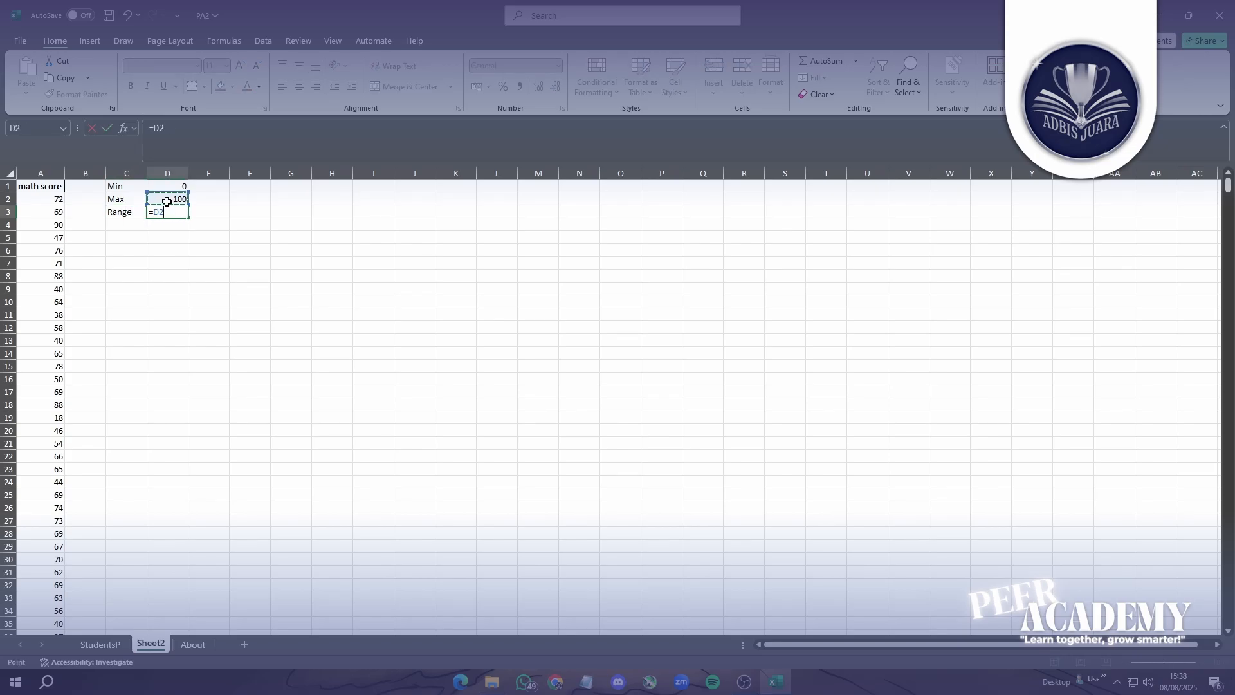
pyautogui.write('-')
pyautogui.click(173, 187)
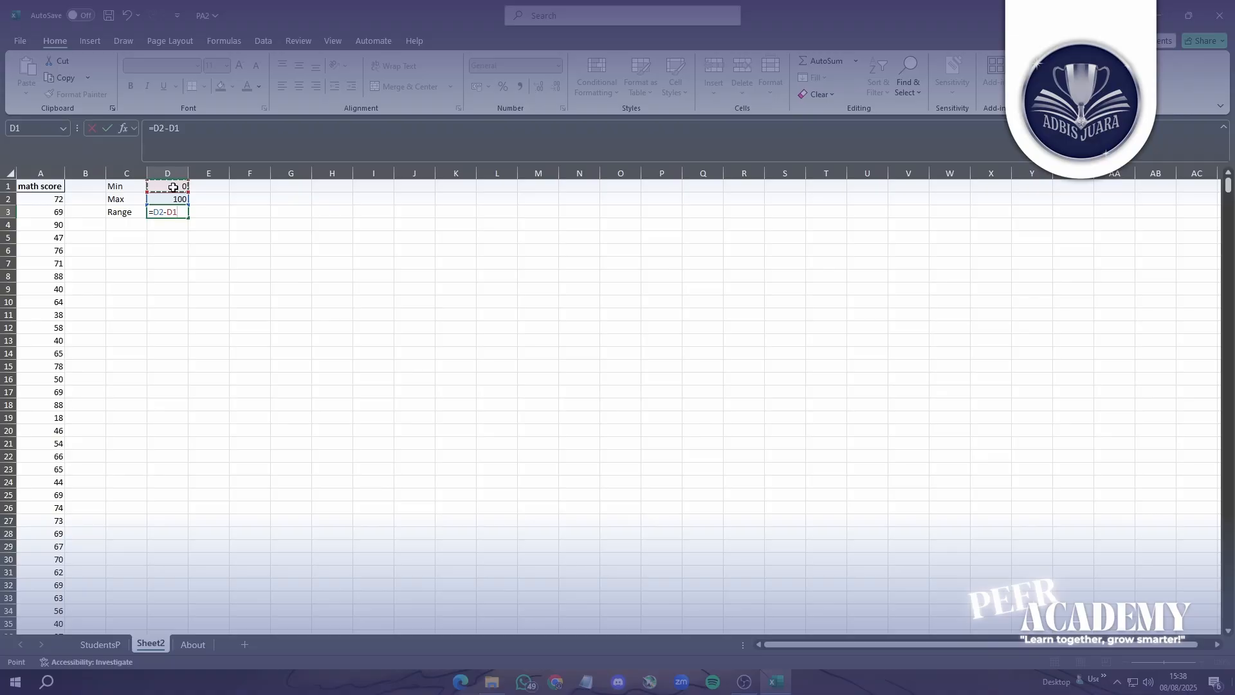
pyautogui.press('Return')
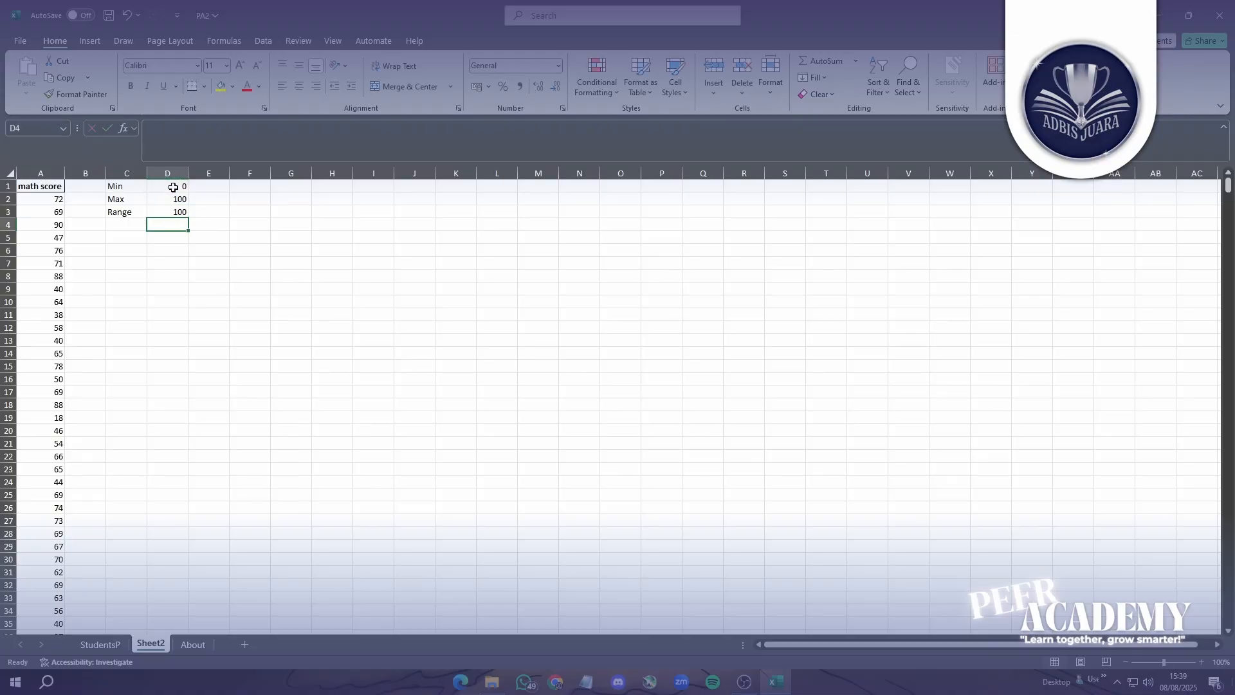
# Label C4 "Num. of class" with the value 10 in D4, and widen column C to fit the label
pyautogui.click(118, 227)
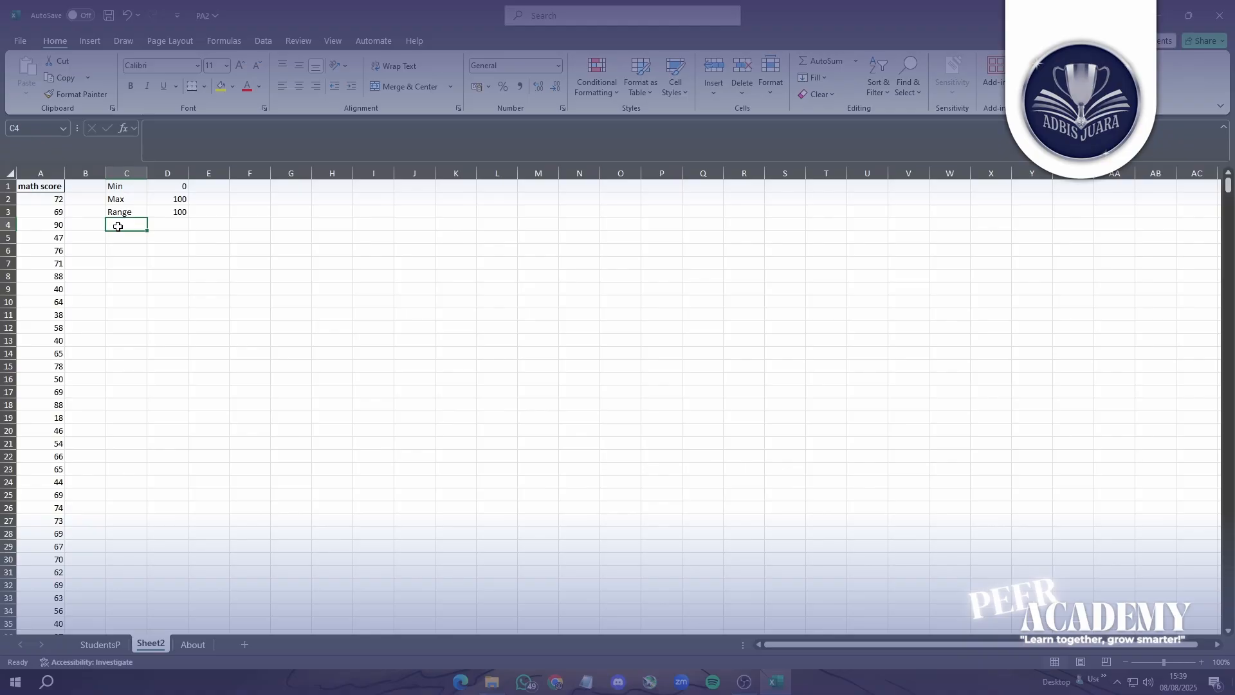
pyautogui.write('N')
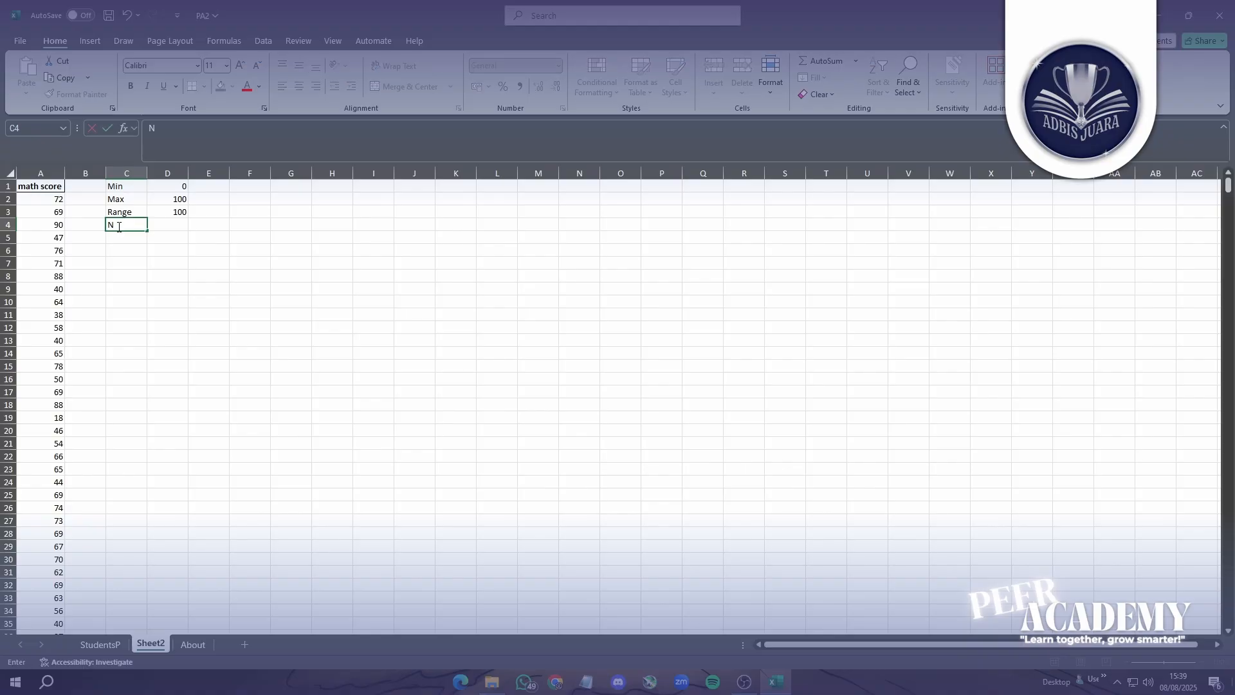
pyautogui.write('um. of class')
pyautogui.press('F2')
pyautogui.click(177, 222)
pyautogui.write('10')
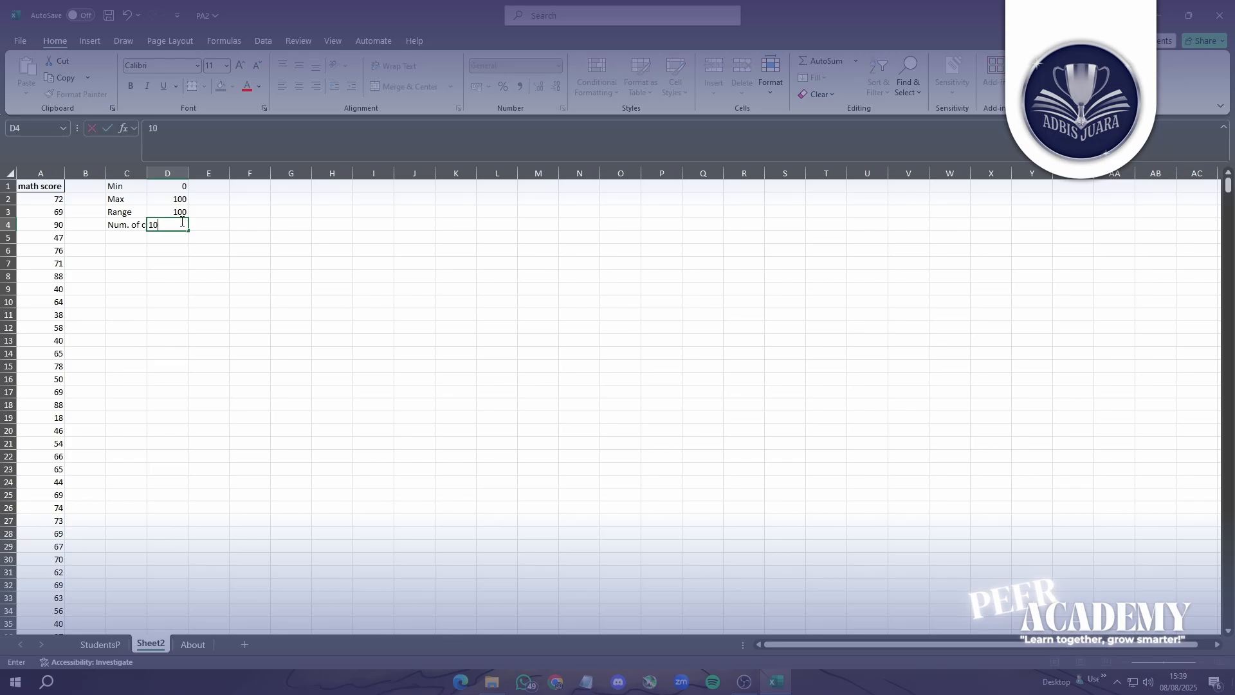
pyautogui.click(148, 174)
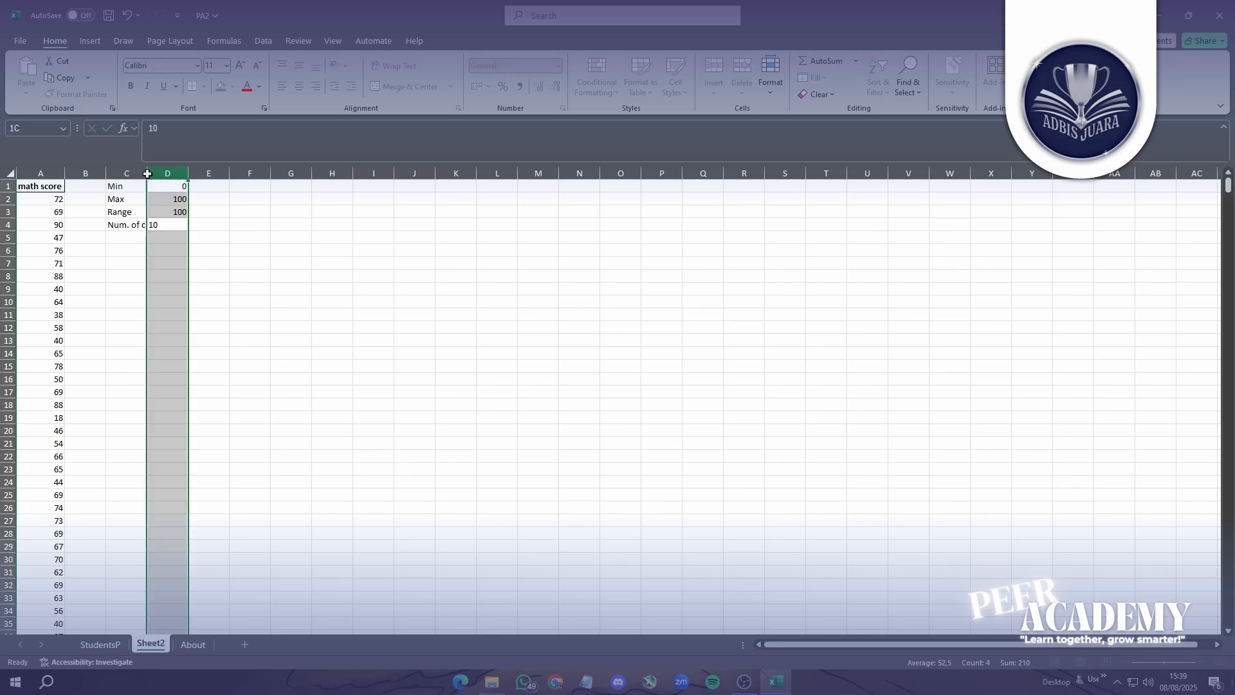
pyautogui.moveTo(146, 174); pyautogui.dragTo(162, 175)
# Label C5 "Class Interval" and calculate it in D5 by dividing the range in D3 by the number of classes in D4
pyautogui.click(136, 240)
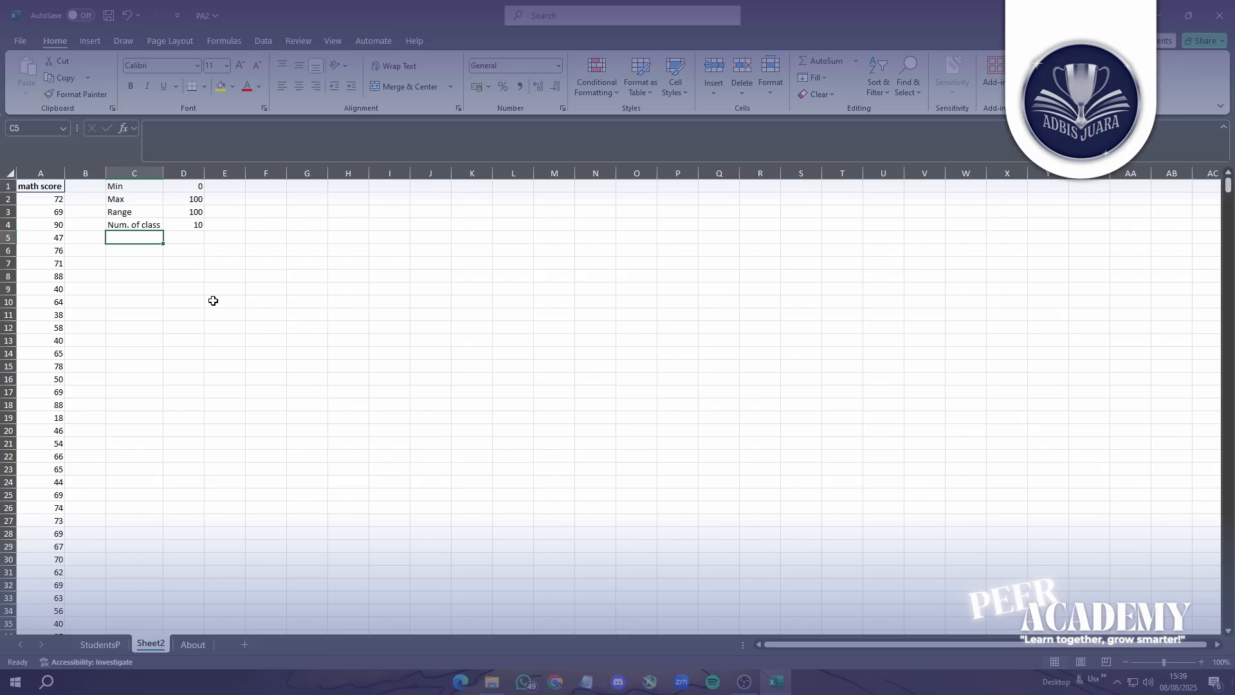
pyautogui.write('C')
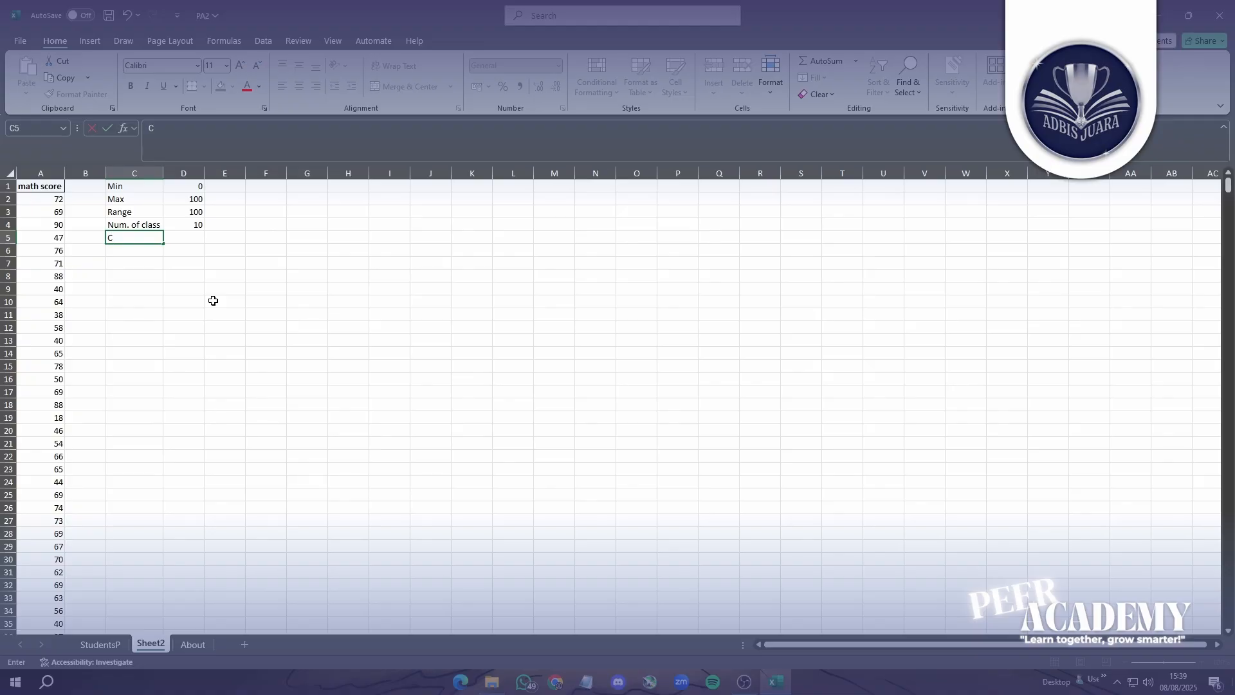
pyautogui.write('lass Interval')
pyautogui.click(179, 239)
pyautogui.write('=')
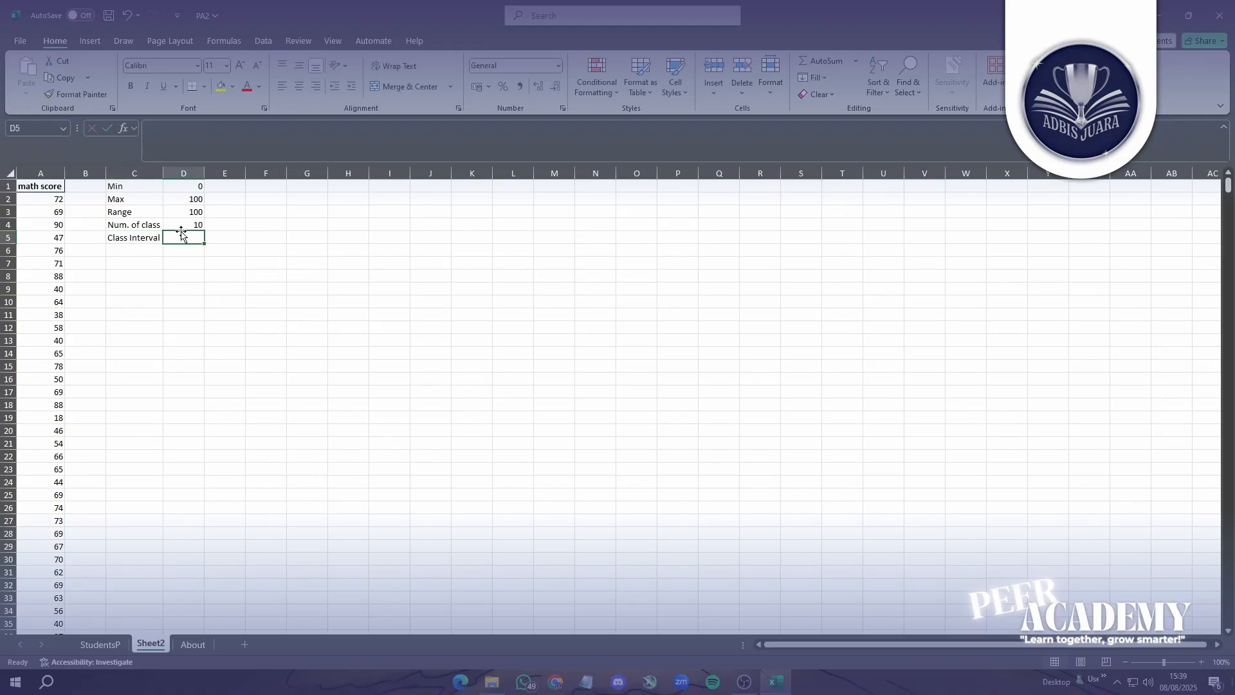
pyautogui.click(188, 214)
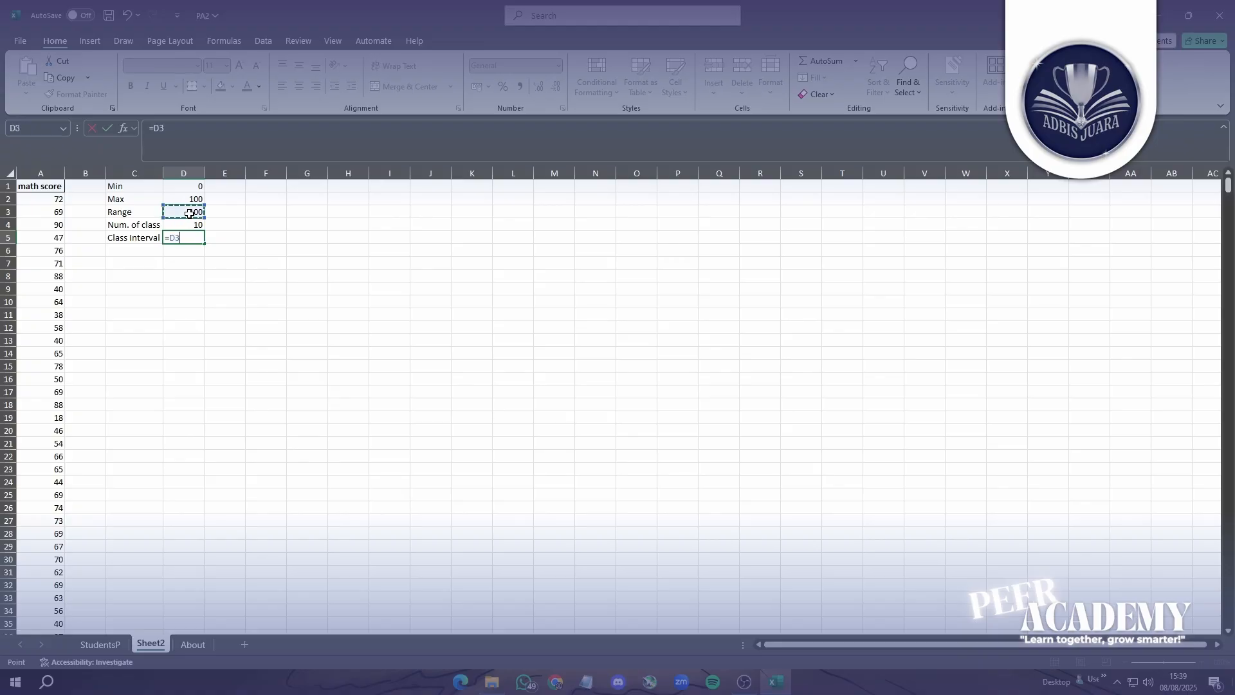
pyautogui.write('.')
pyautogui.click(183, 224)
pyautogui.press('Return')
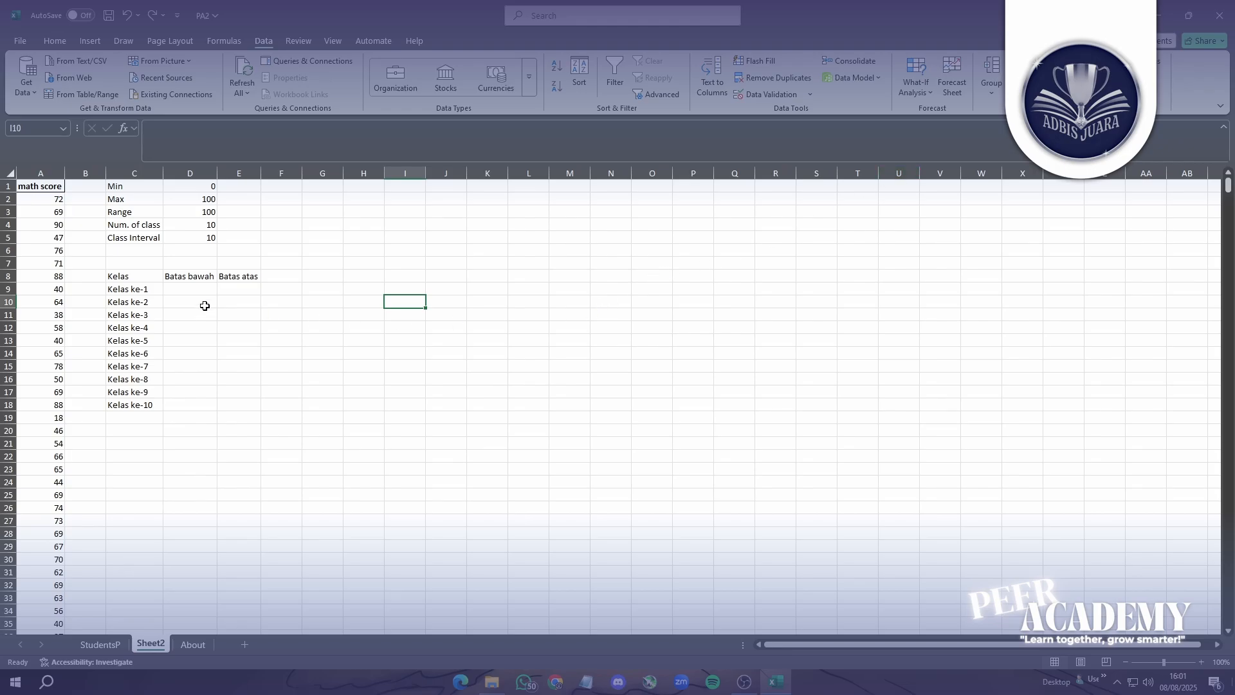
pyautogui.moveTo(116, 275); pyautogui.dragTo(239, 405)
pyautogui.click(397, 322)
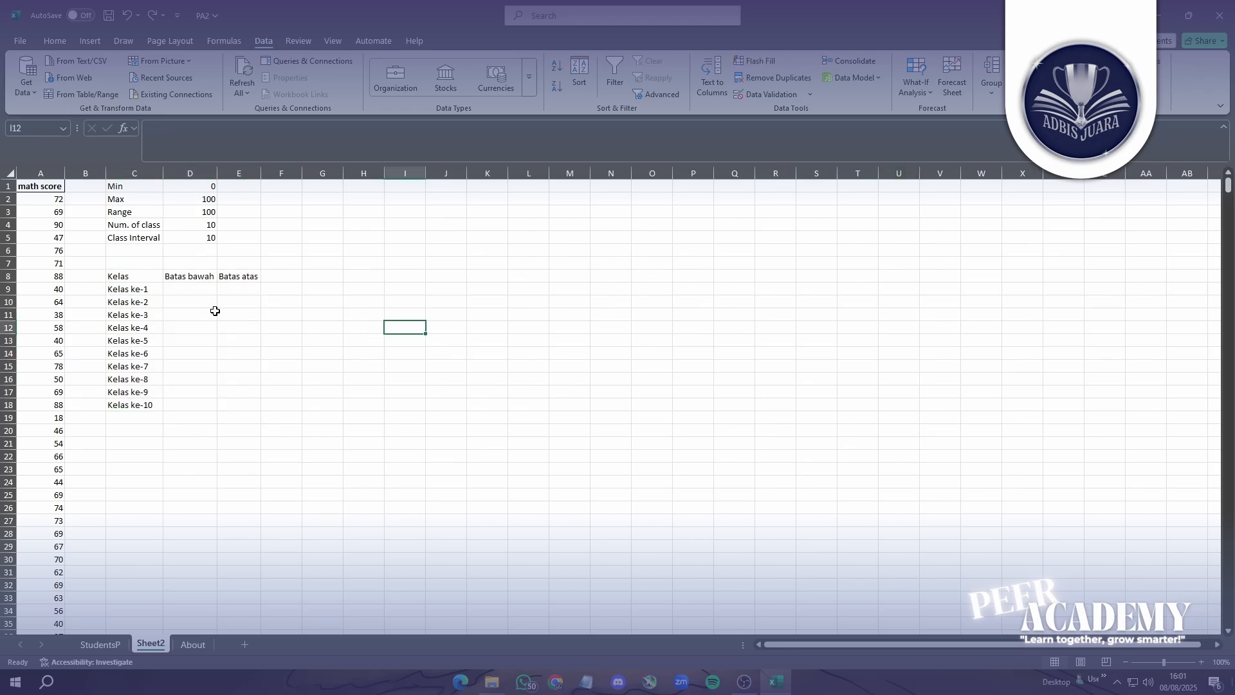
# Set the first class's lower limit in D9 to 0 and calculate its upper limit in E9 with =D9+$D$5
pyautogui.click(188, 291)
pyautogui.write('0')
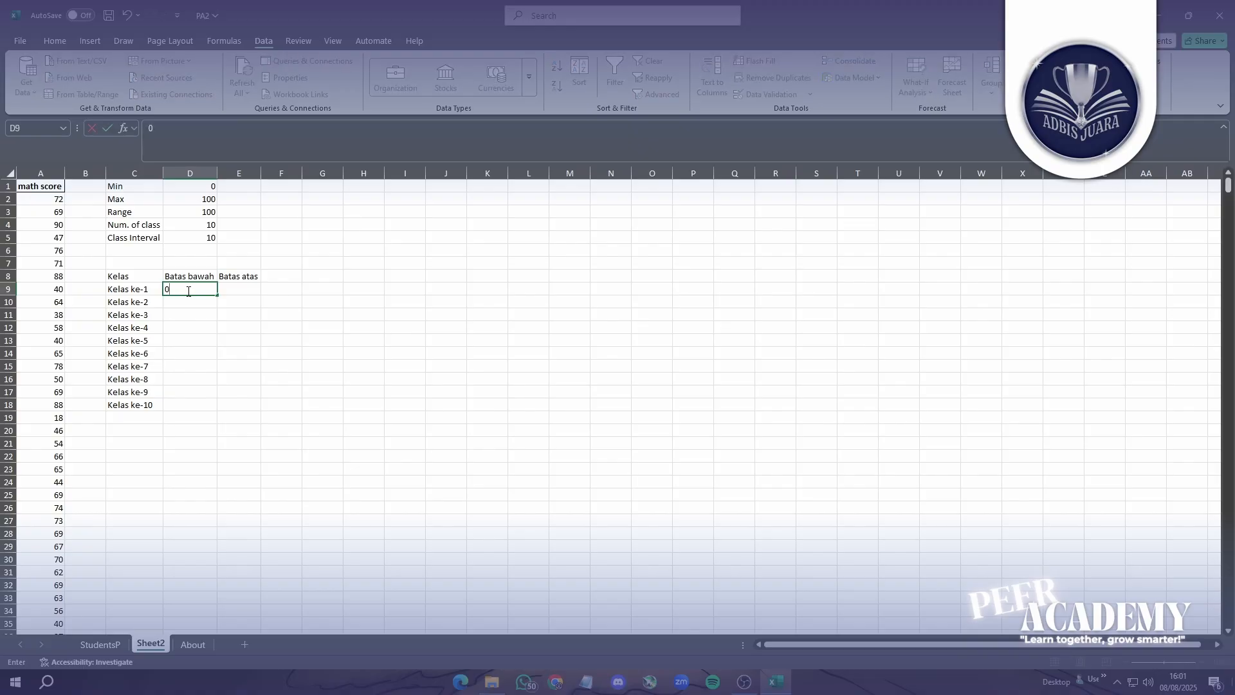
pyautogui.click(234, 290)
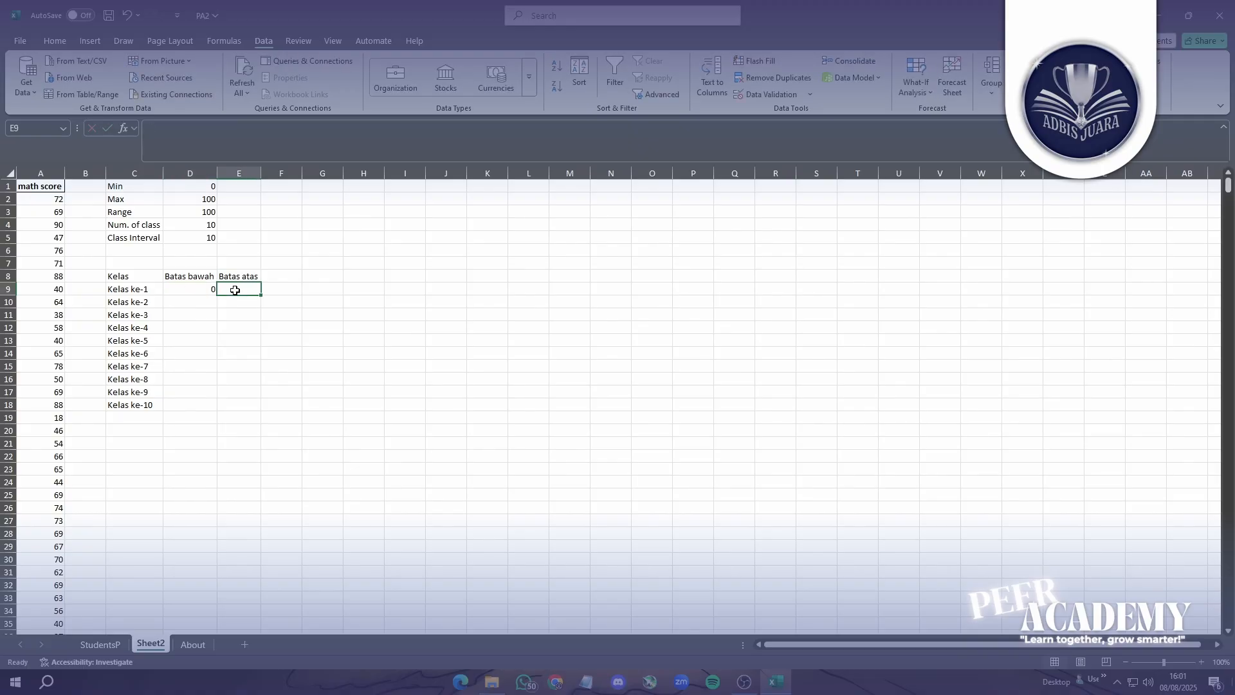
pyautogui.write('=')
pyautogui.click(204, 290)
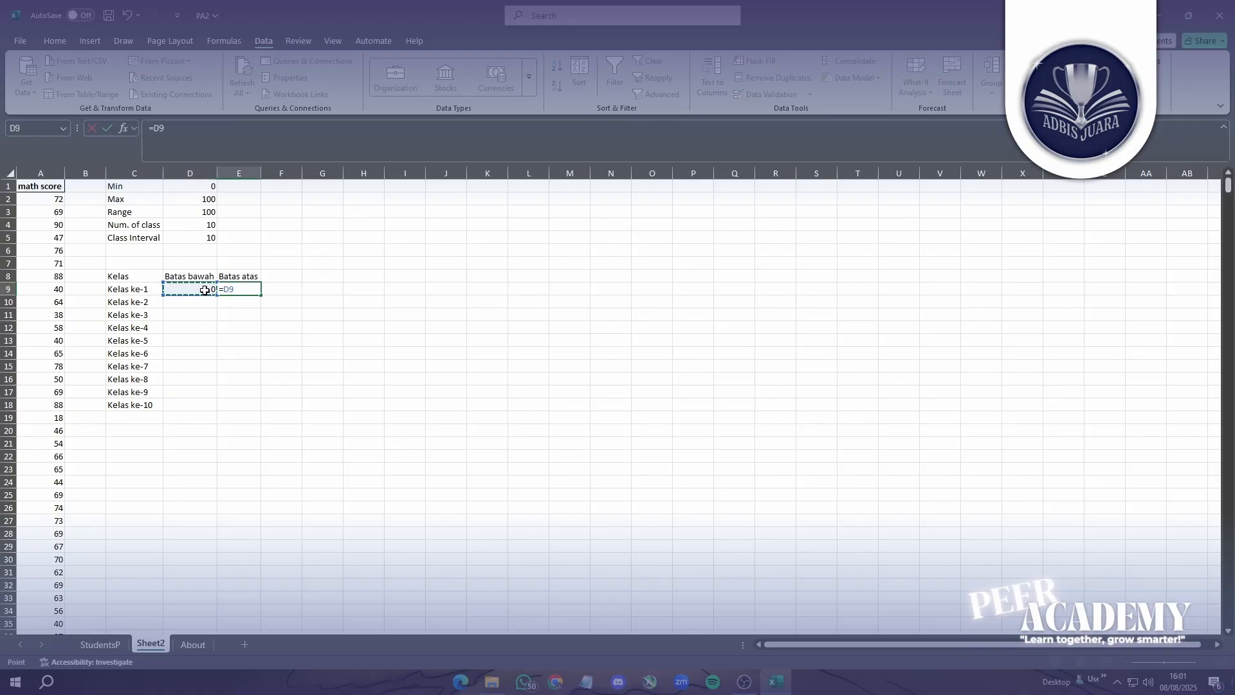
pyautogui.write('+')
pyautogui.click(189, 238)
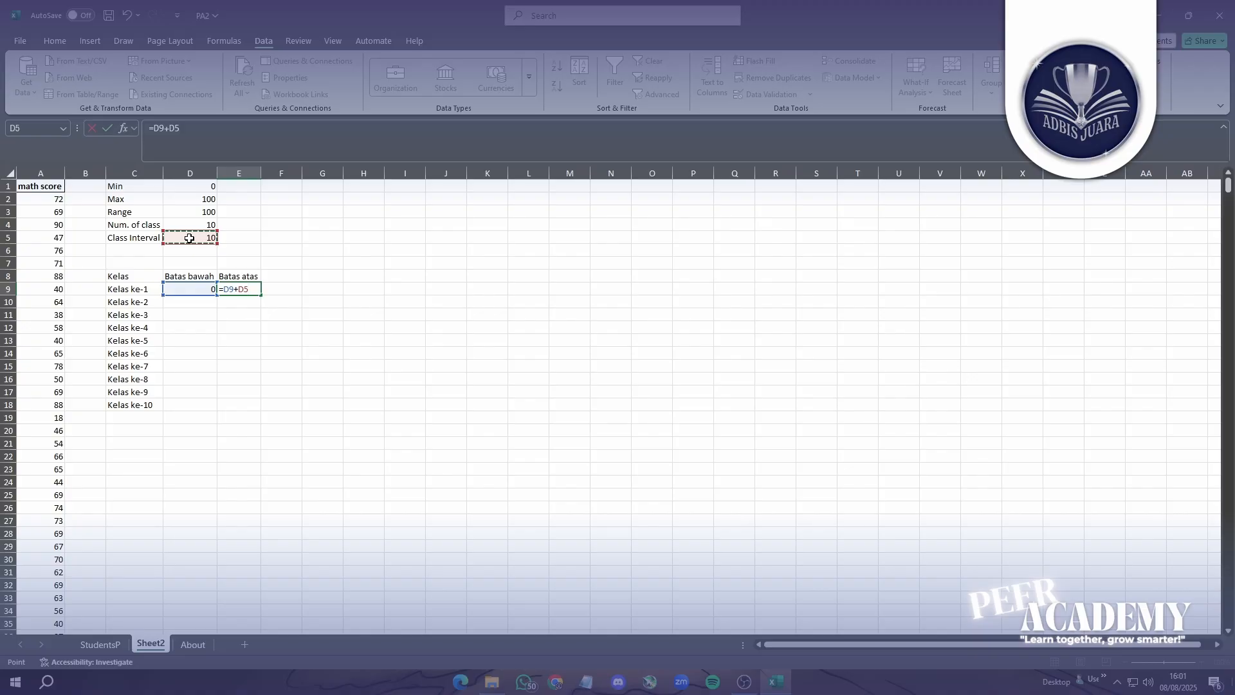
pyautogui.press('F4')
pyautogui.press('Return')
# Link the second class's lower limit in D10 to the first class's upper limit with =E9
pyautogui.click(197, 300)
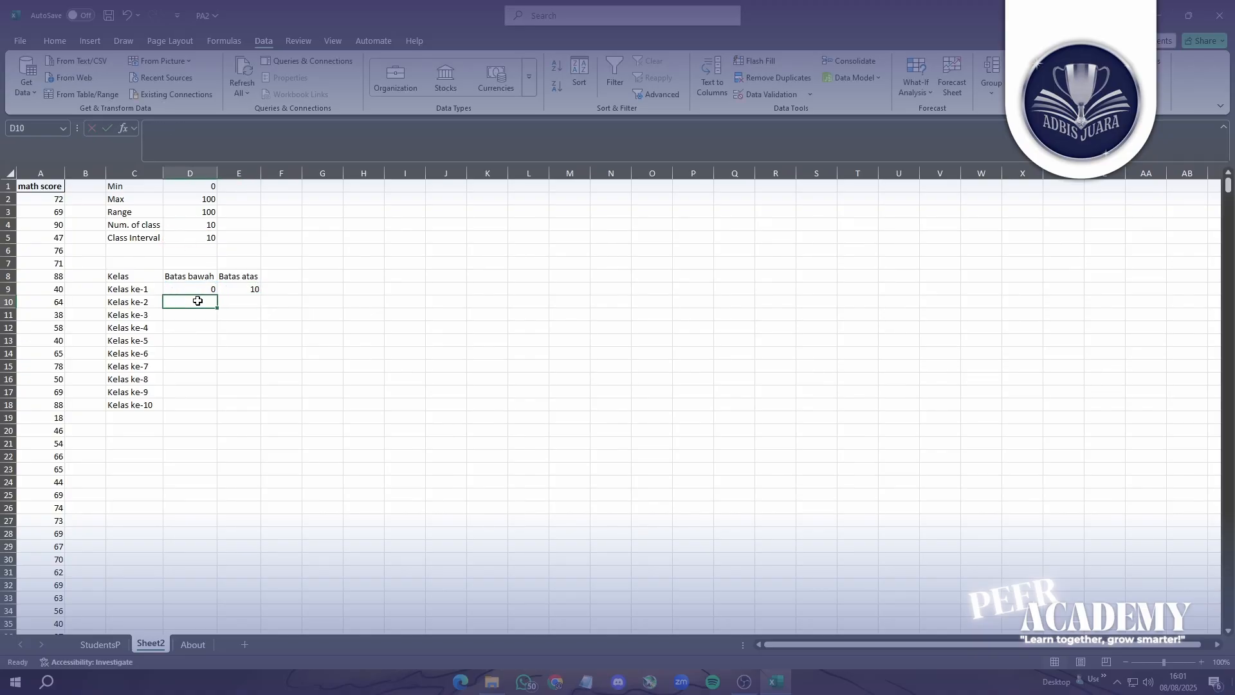
pyautogui.write('=')
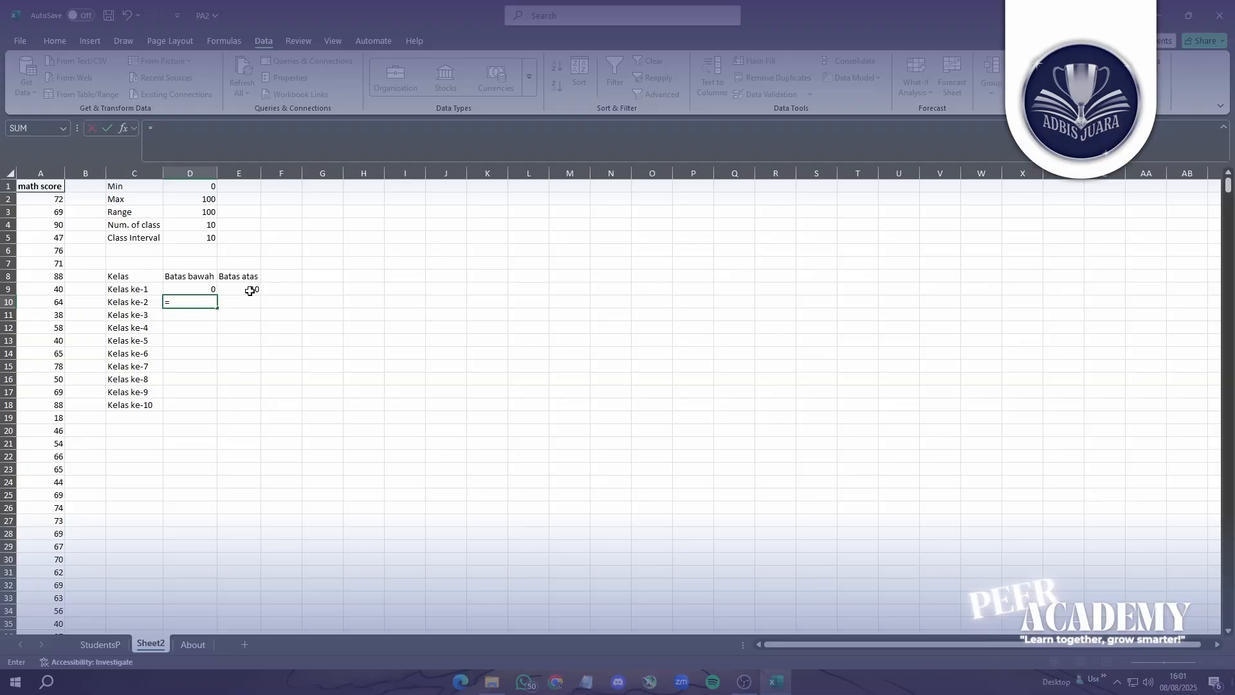
pyautogui.click(249, 291)
pyautogui.press('Return')
# Fill the upper-limit formula from E9 and the lower-limit formula from D10 down to row 18
pyautogui.click(252, 290)
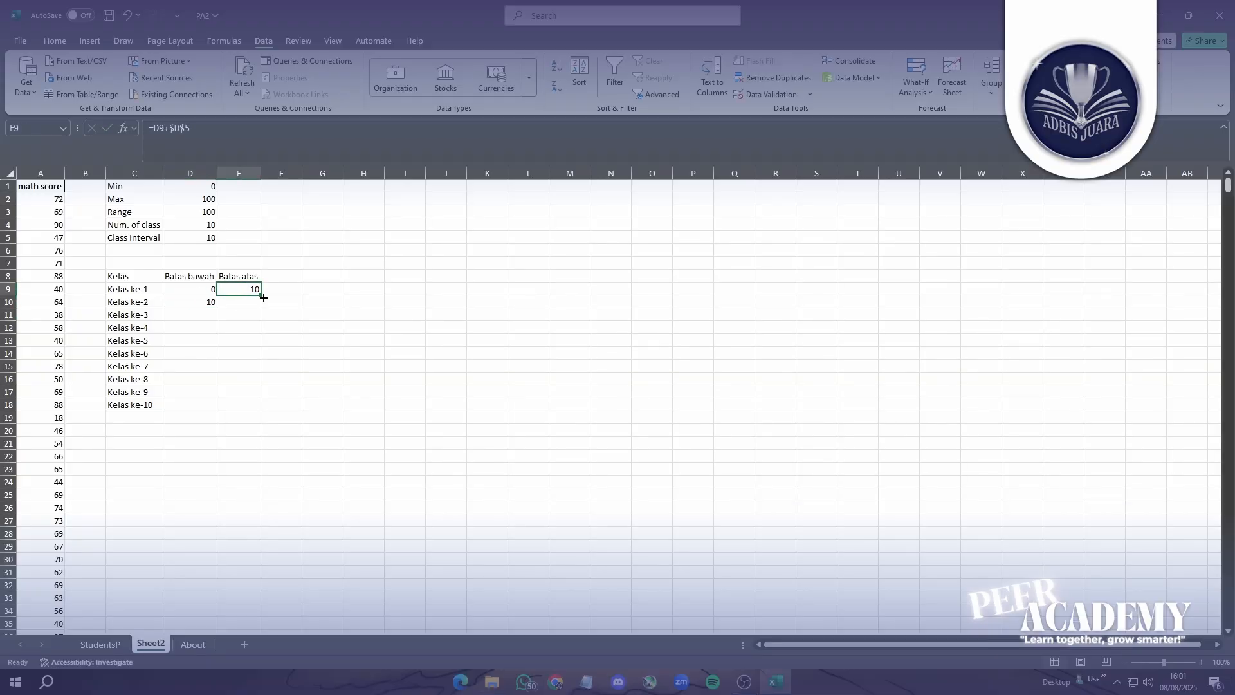
pyautogui.moveTo(261, 294); pyautogui.dragTo(263, 409)
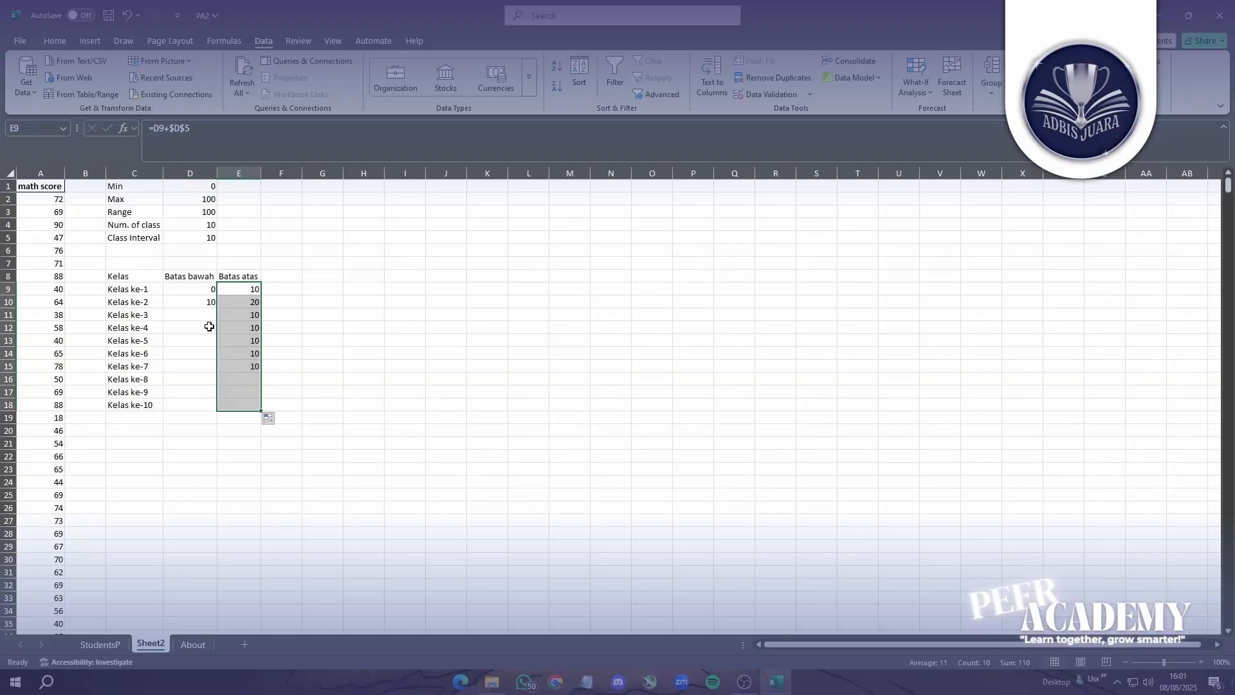
pyautogui.click(204, 305)
pyautogui.moveTo(214, 308); pyautogui.dragTo(217, 409)
pyautogui.click(394, 311)
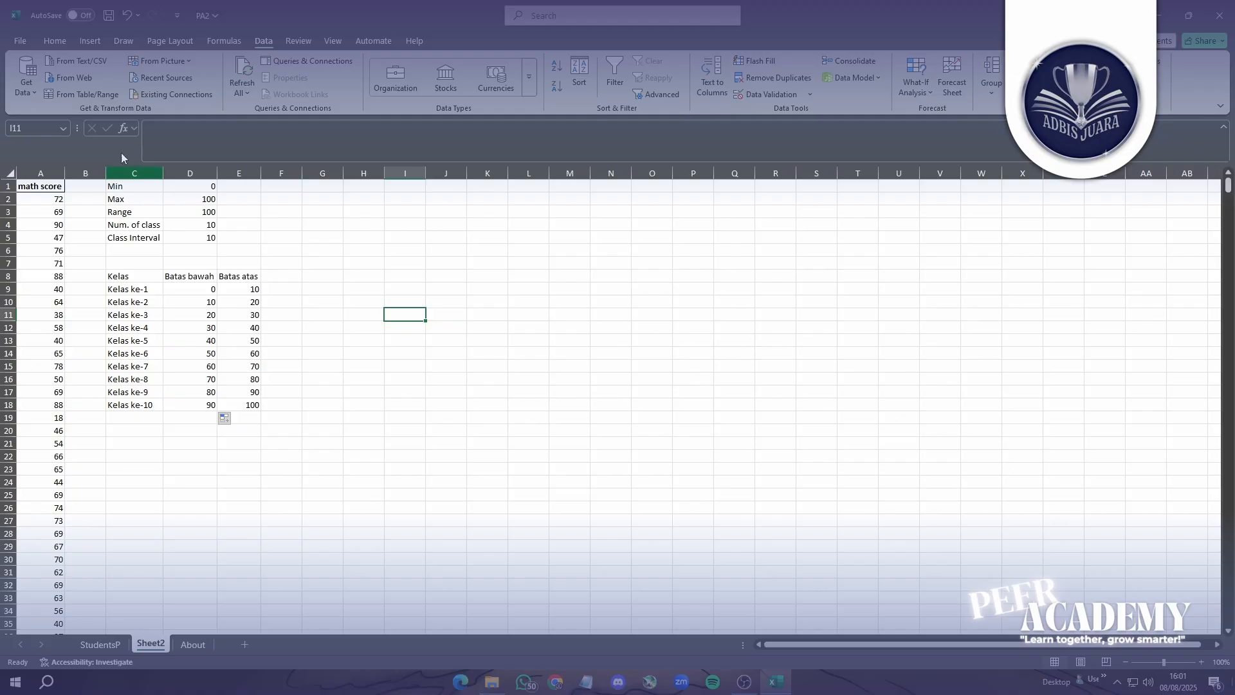
# Check the add-ins list in the Excel options for the Analysis ToolPak, and close the options without changes
pyautogui.click(20, 41)
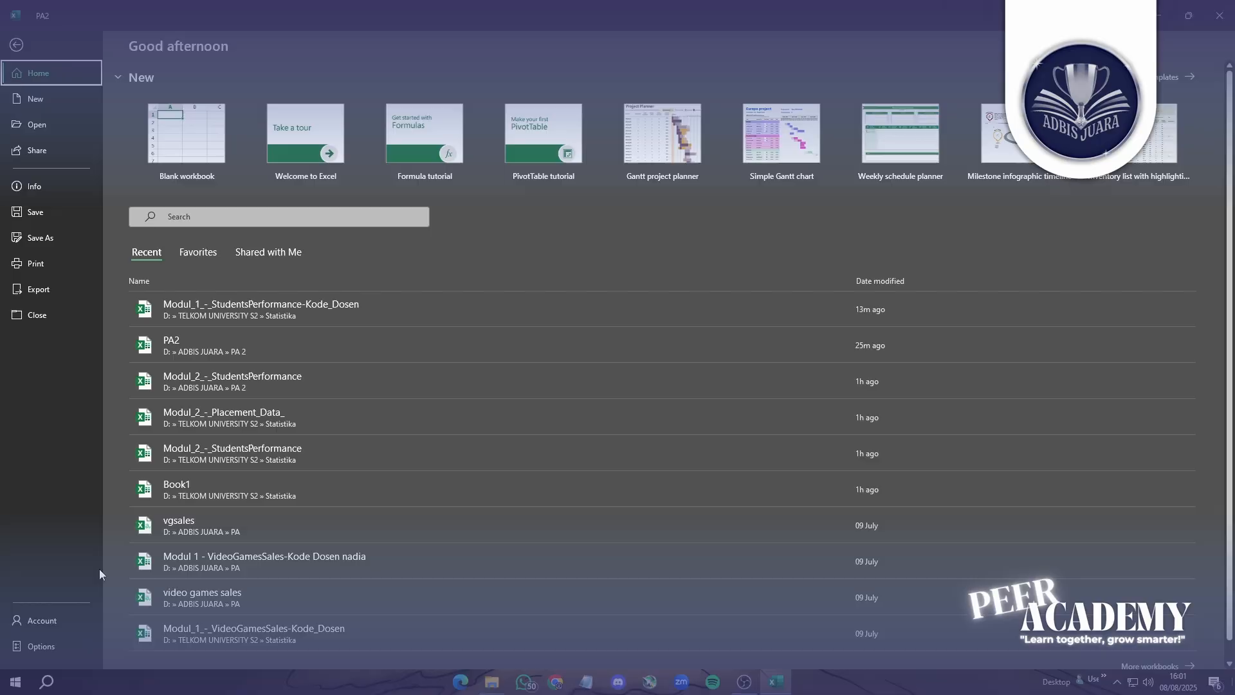
pyautogui.click(42, 646)
pyautogui.click(392, 338)
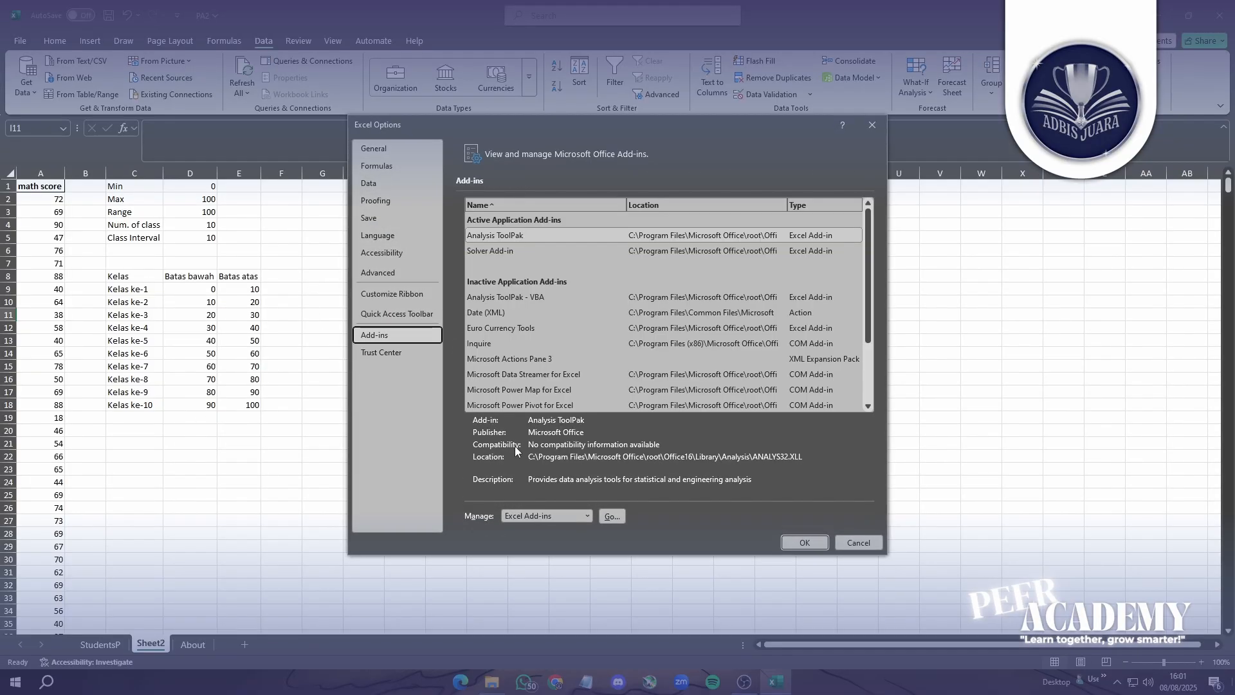
pyautogui.click(589, 515)
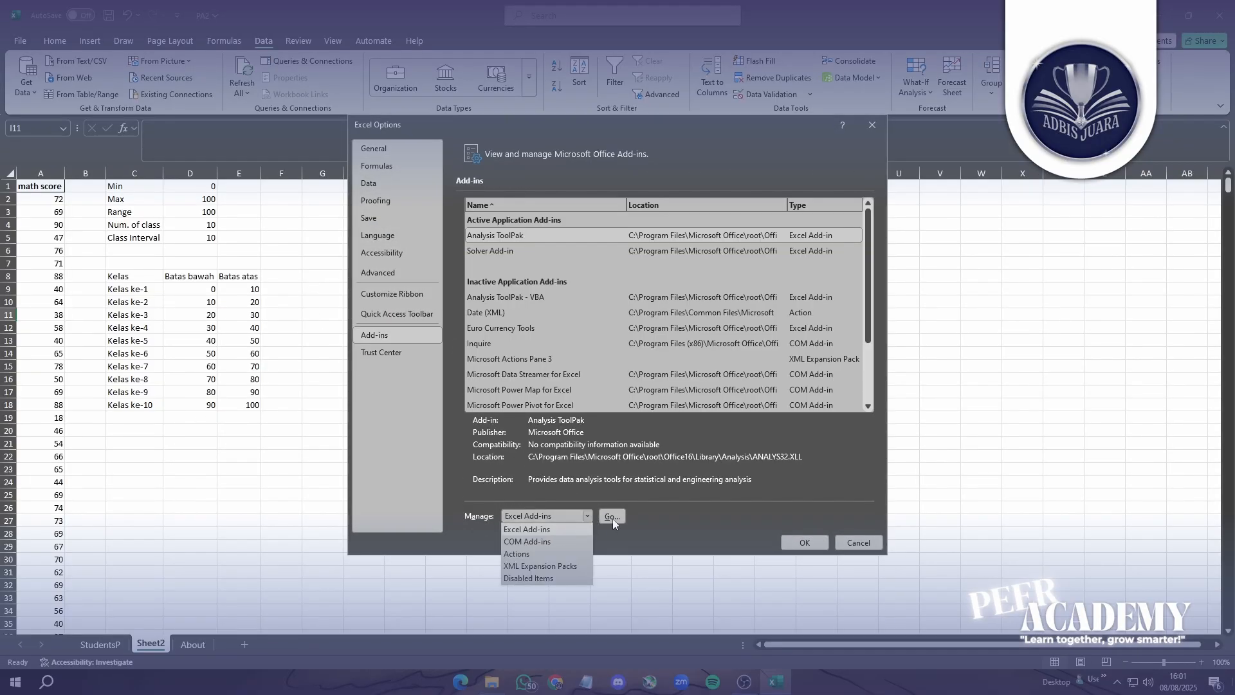
pyautogui.click(859, 542)
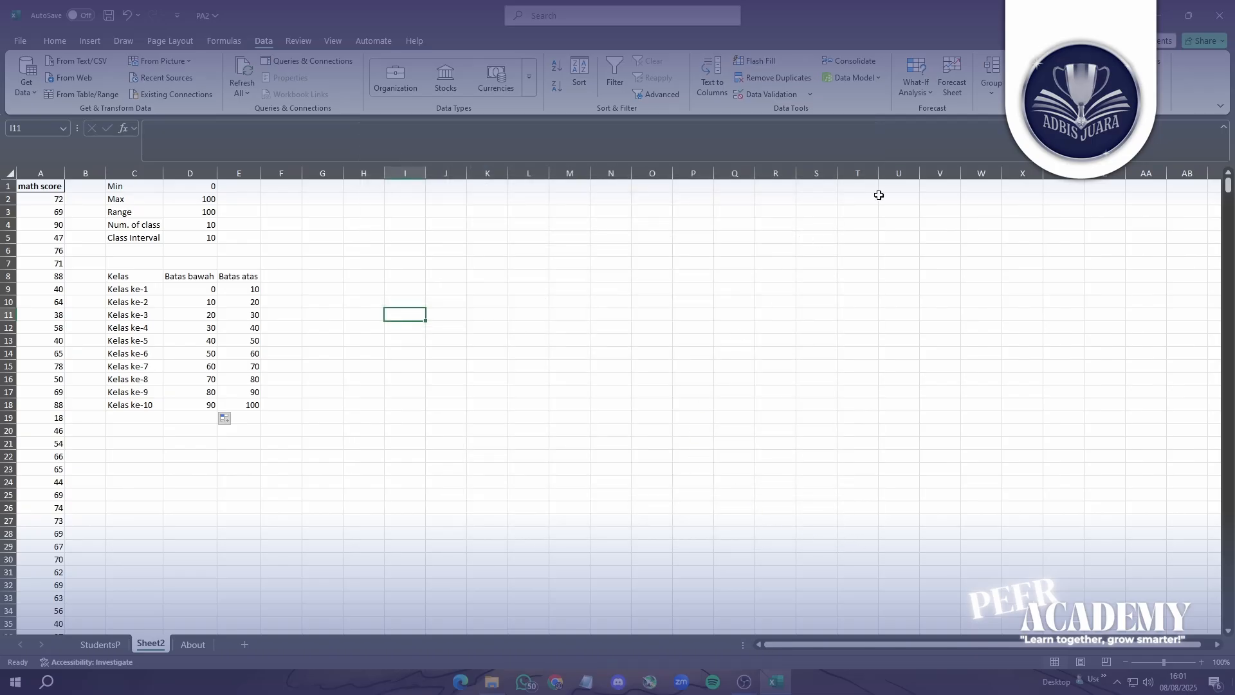
# Start the Histogram data analysis with column A as the input range and E8:E18 as the bin range
pyautogui.click(1134, 61)
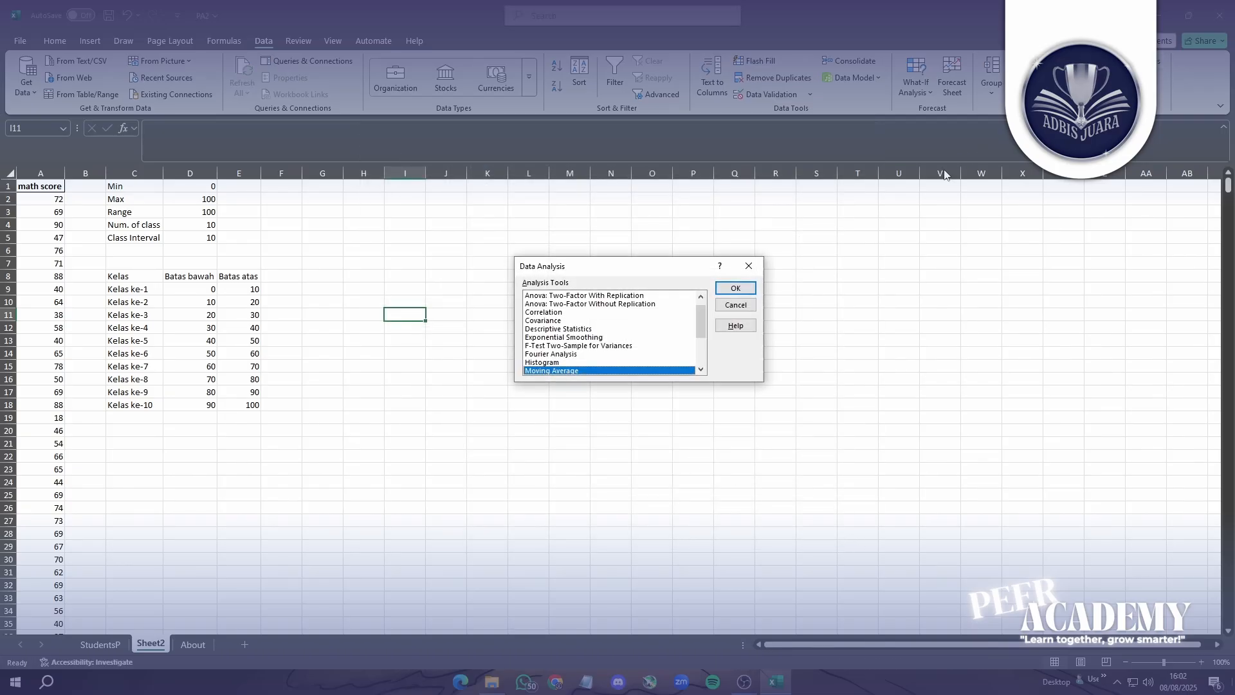
pyautogui.click(566, 362)
pyautogui.click(736, 289)
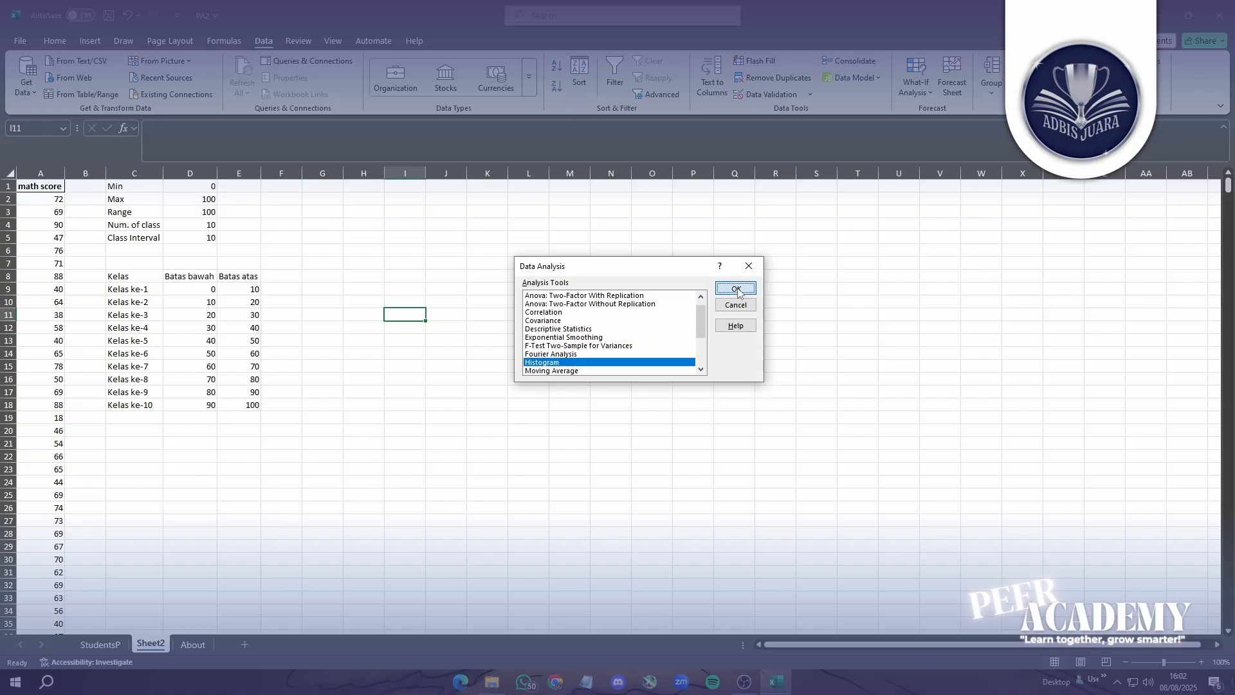
pyautogui.click(687, 262)
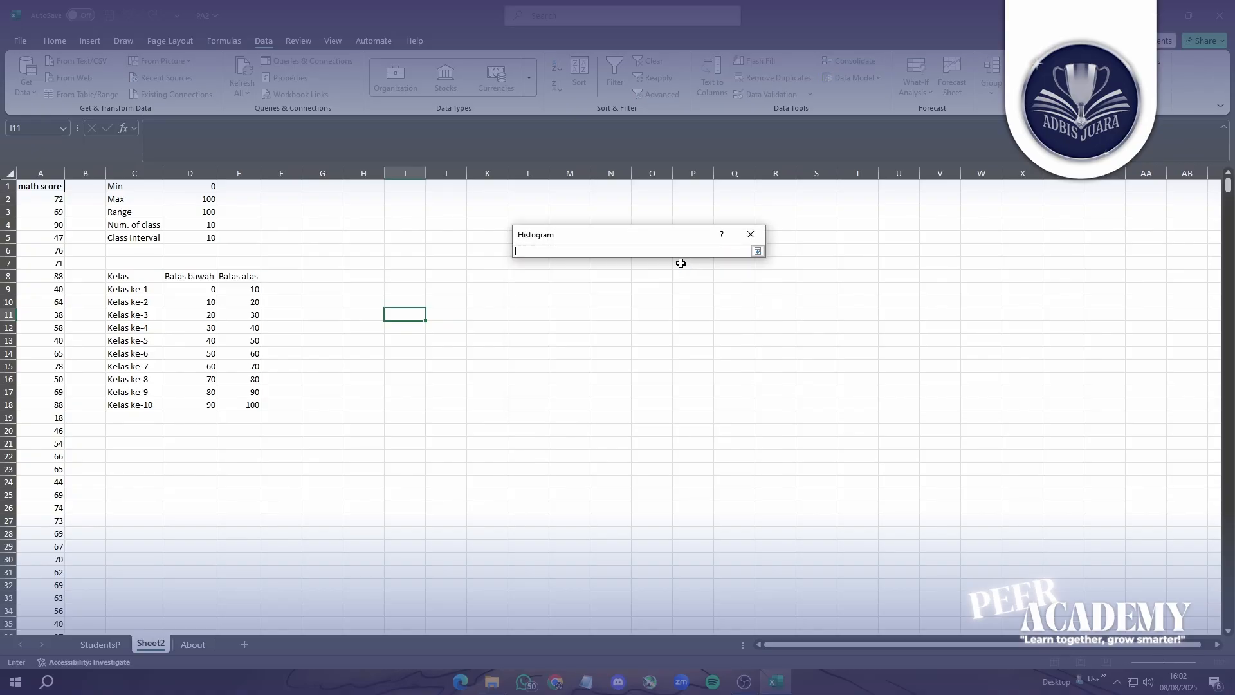
pyautogui.click(41, 172)
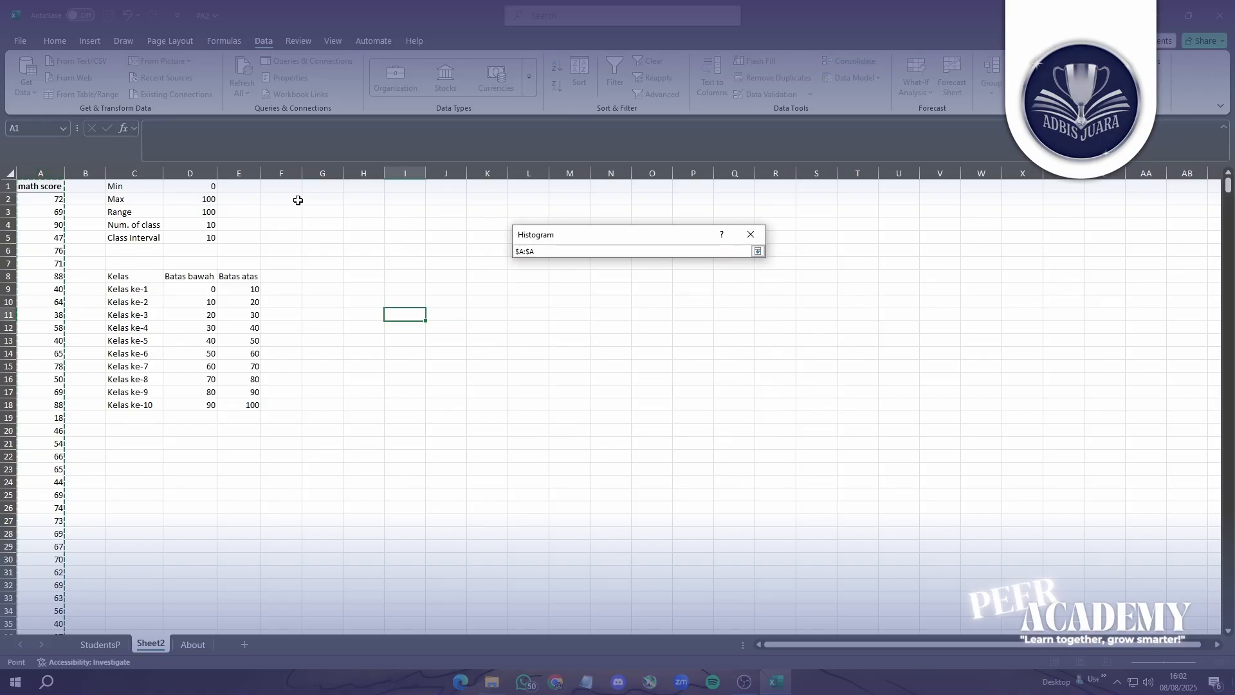
pyautogui.press('Return')
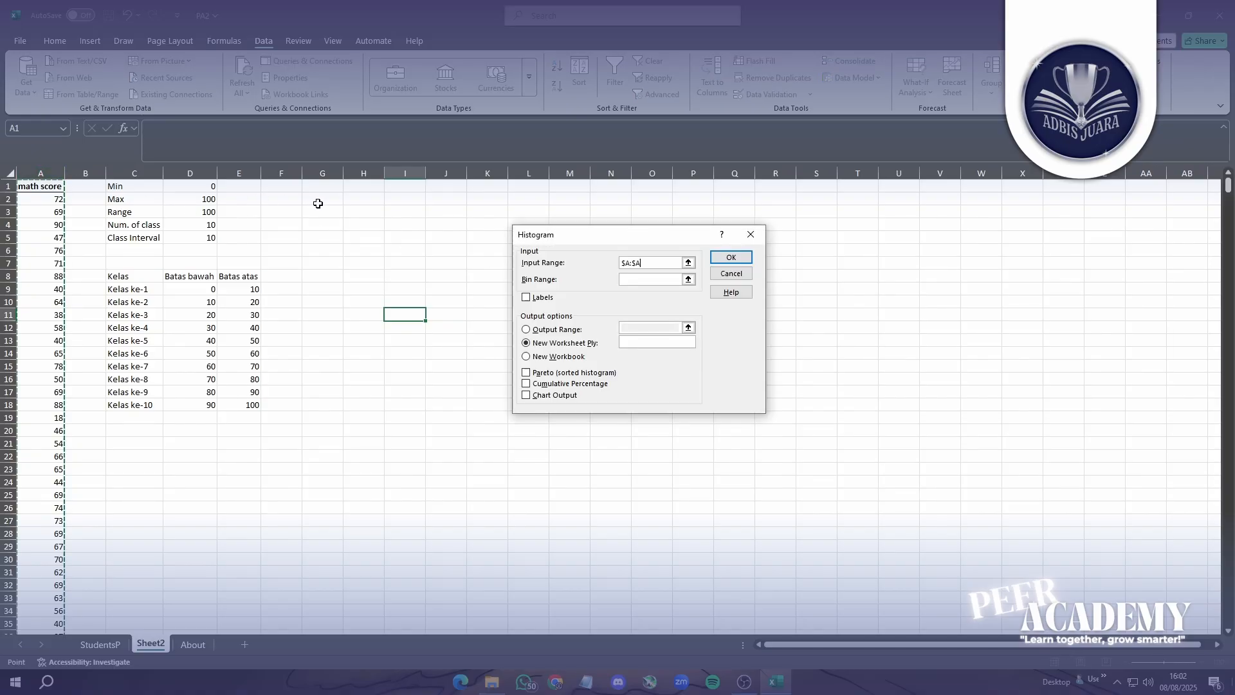
pyautogui.click(687, 278)
pyautogui.moveTo(249, 278); pyautogui.dragTo(247, 403)
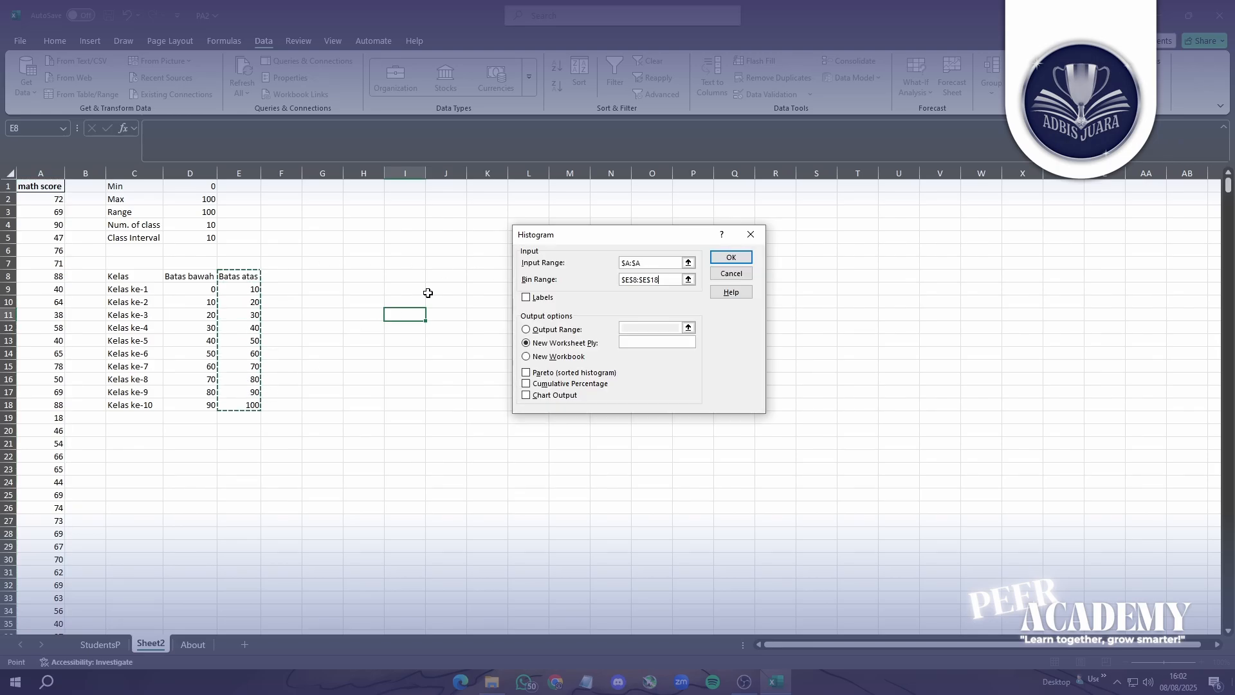
# Enable Labels and Cumulative Percentage, set the histogram's output range to G8, and generate the frequency table
pyautogui.click(526, 298)
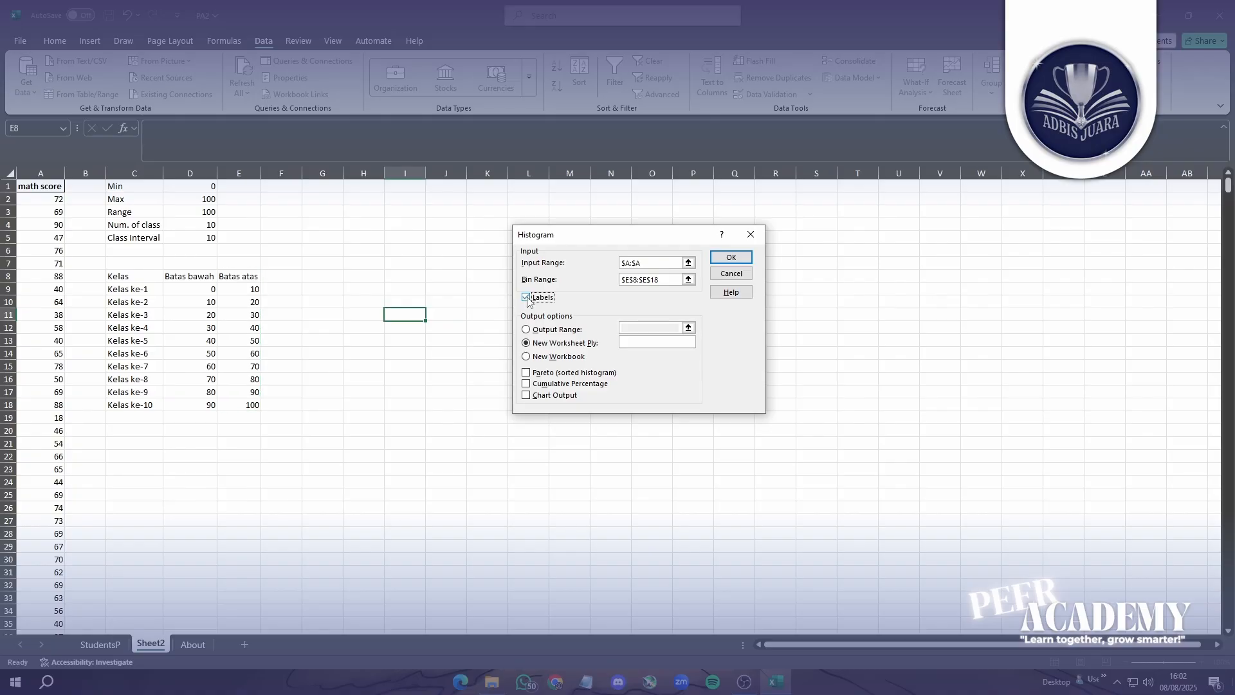
pyautogui.click(526, 330)
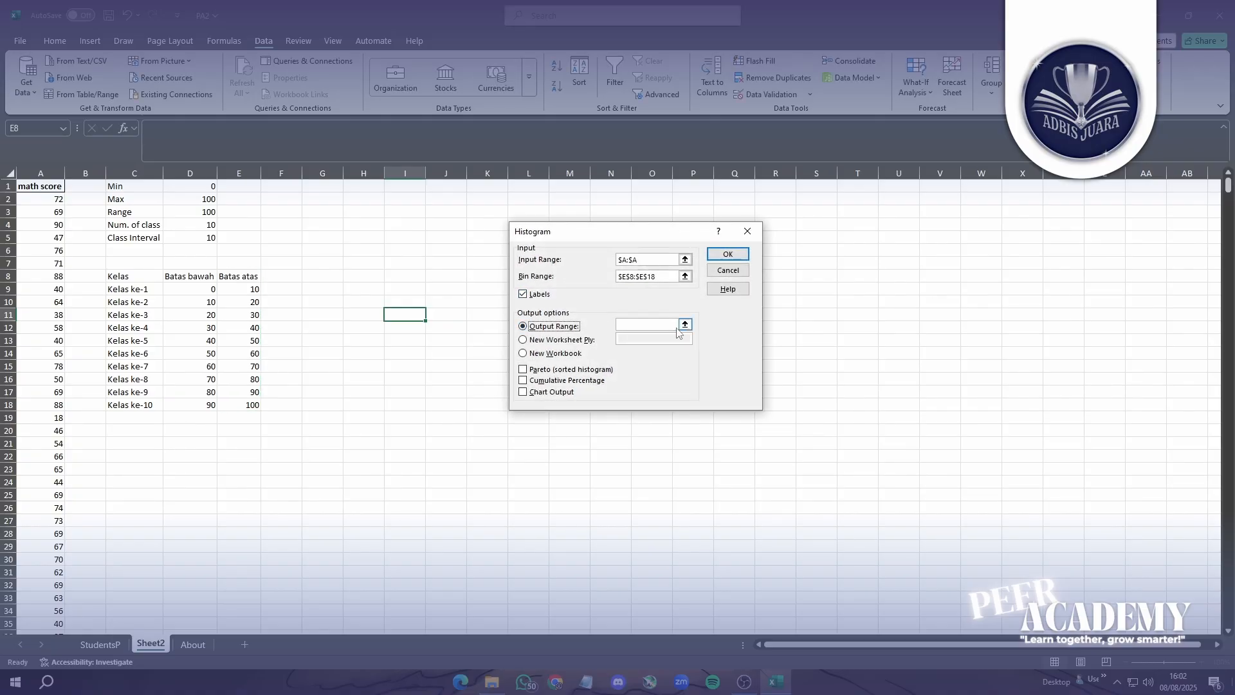
pyautogui.click(688, 327)
pyautogui.click(320, 280)
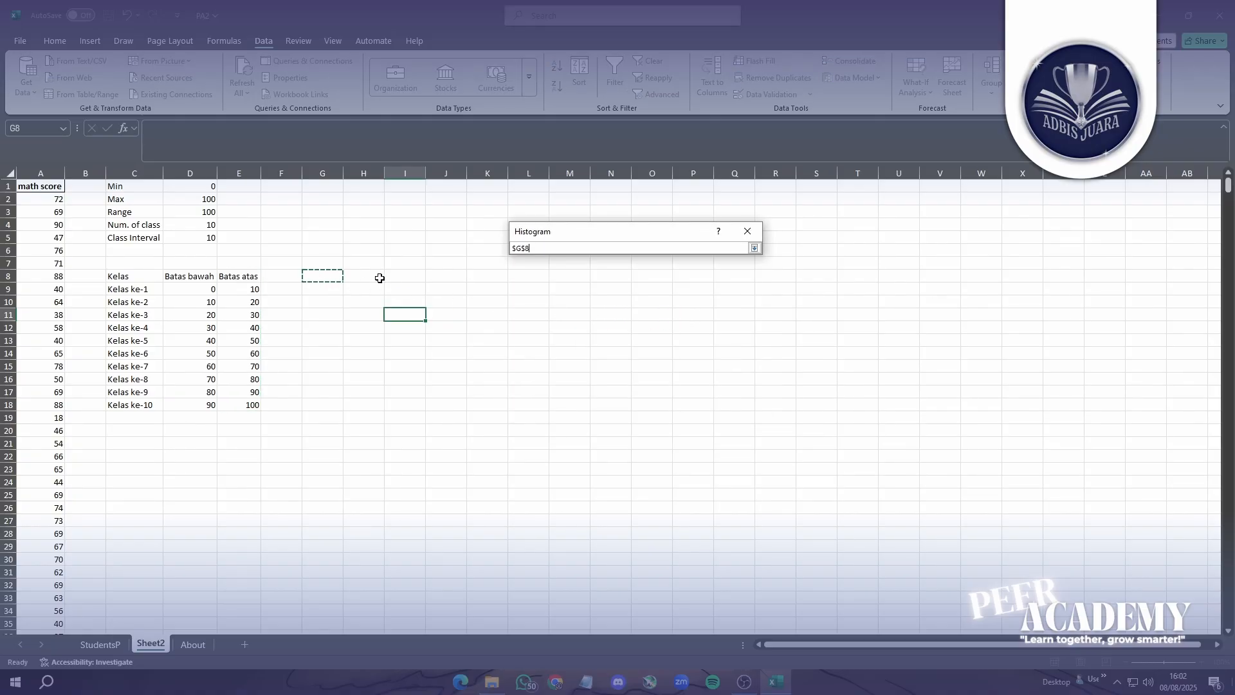
pyautogui.press('Return')
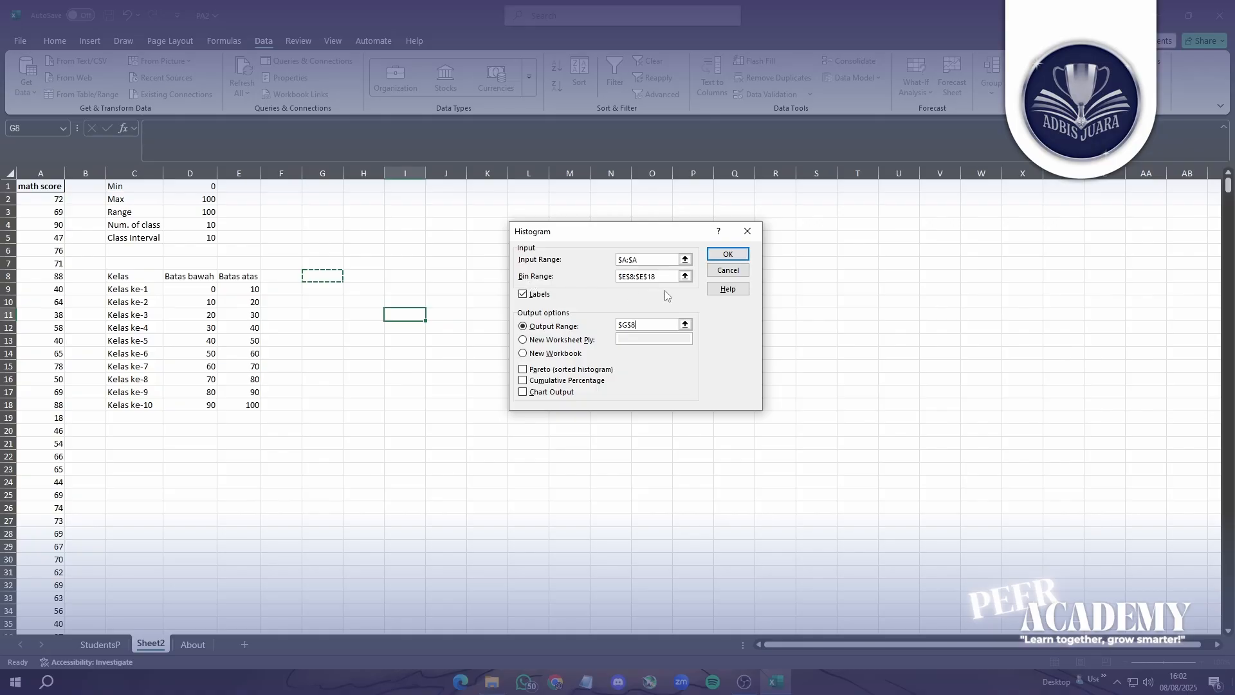
pyautogui.click(522, 381)
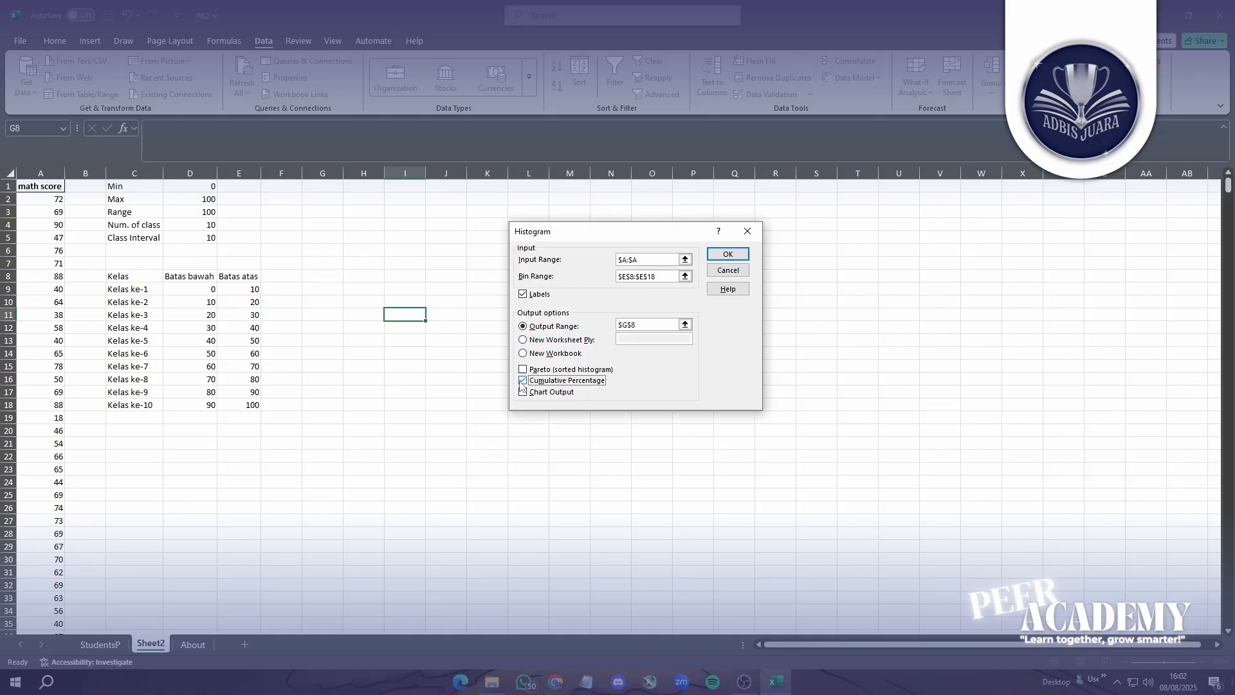
pyautogui.click(721, 254)
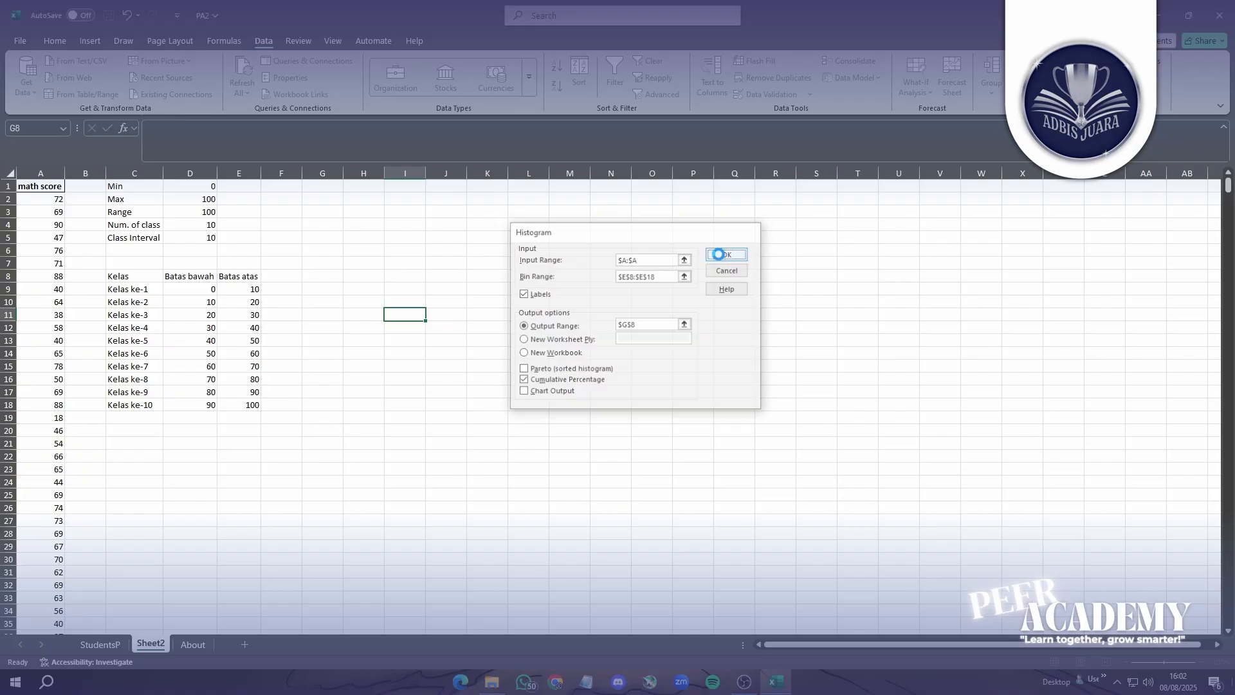
pyautogui.click(495, 349)
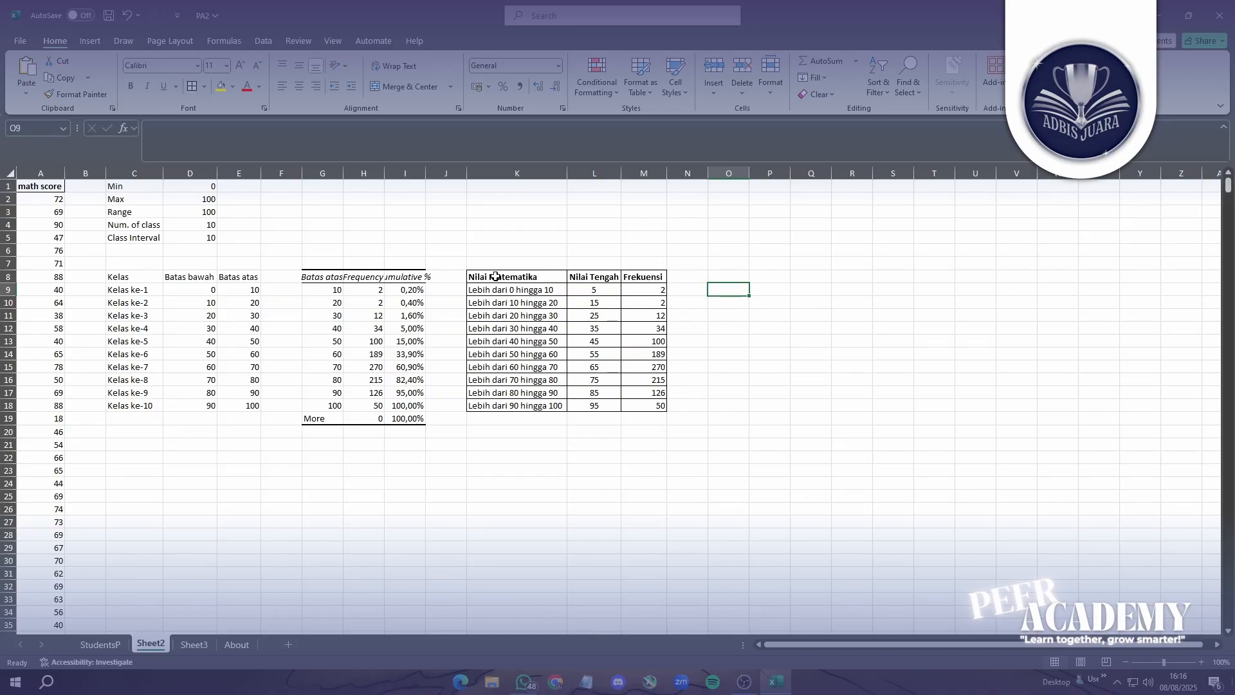
# Insert the recommended scatter chart with straight lines and markers from the table in K8:M18, and place it beside the table
pyautogui.moveTo(495, 276); pyautogui.dragTo(642, 402)
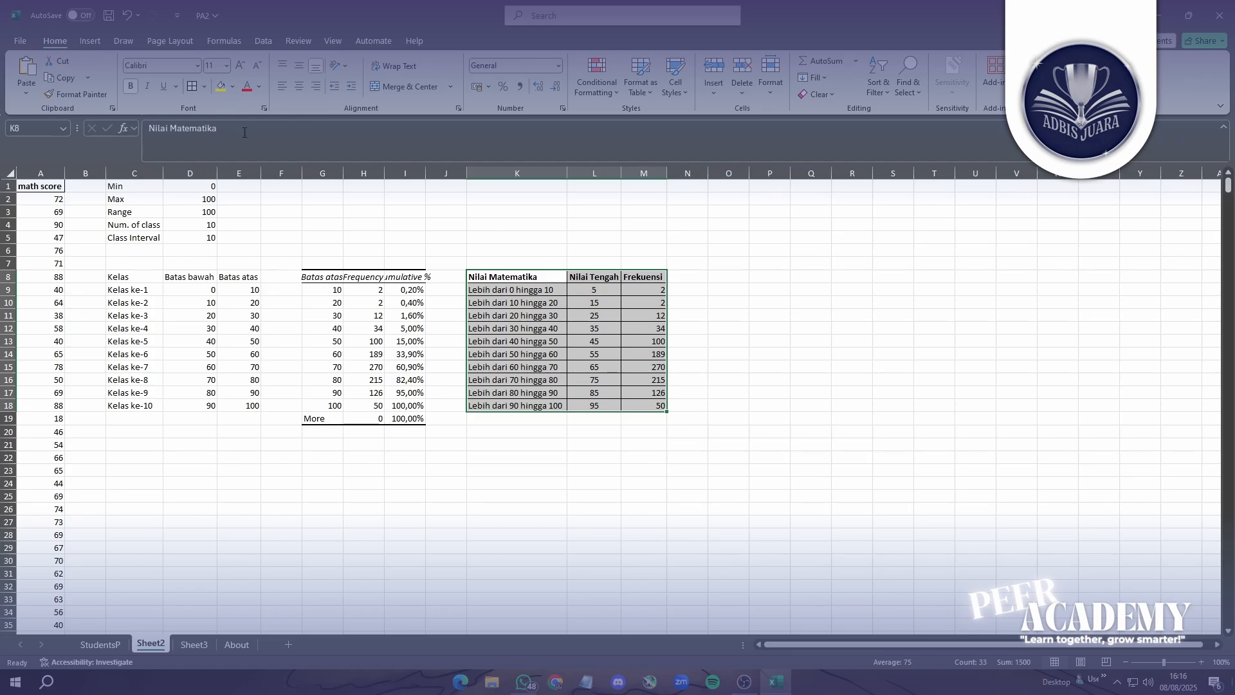
pyautogui.click(90, 41)
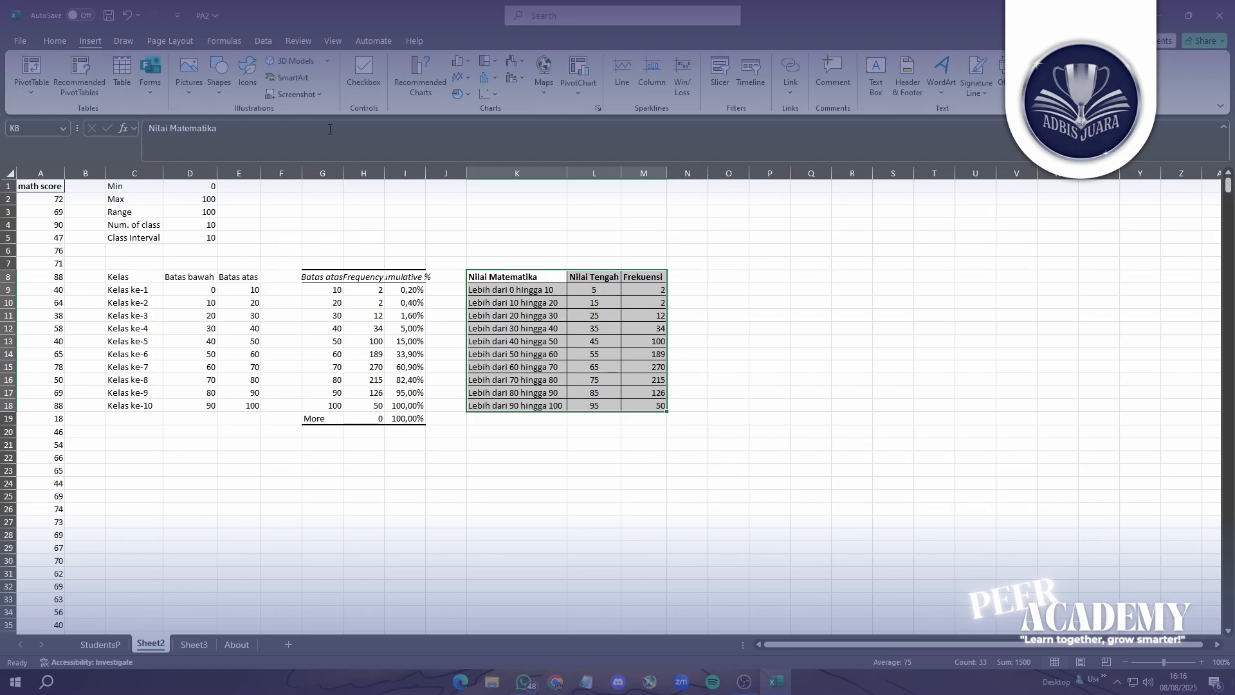
pyautogui.click(412, 86)
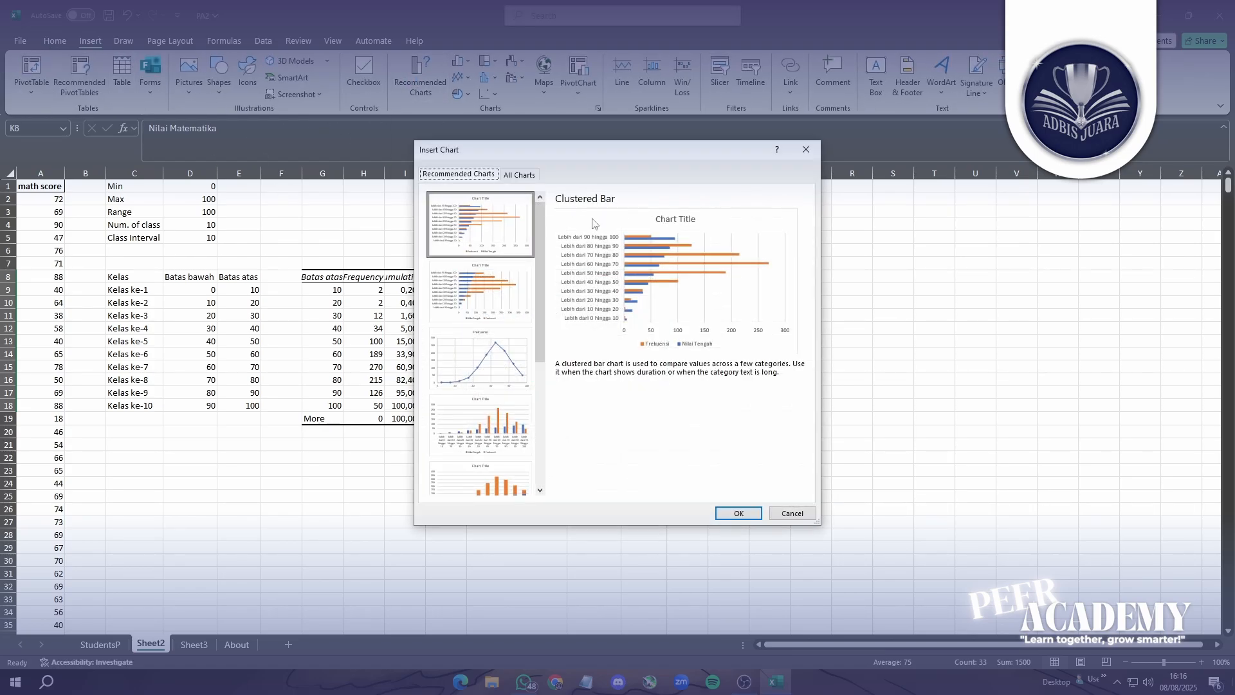
pyautogui.scroll(-3, 496, 309)
pyautogui.scroll(3, 496, 315)
pyautogui.click(493, 350)
pyautogui.click(739, 513)
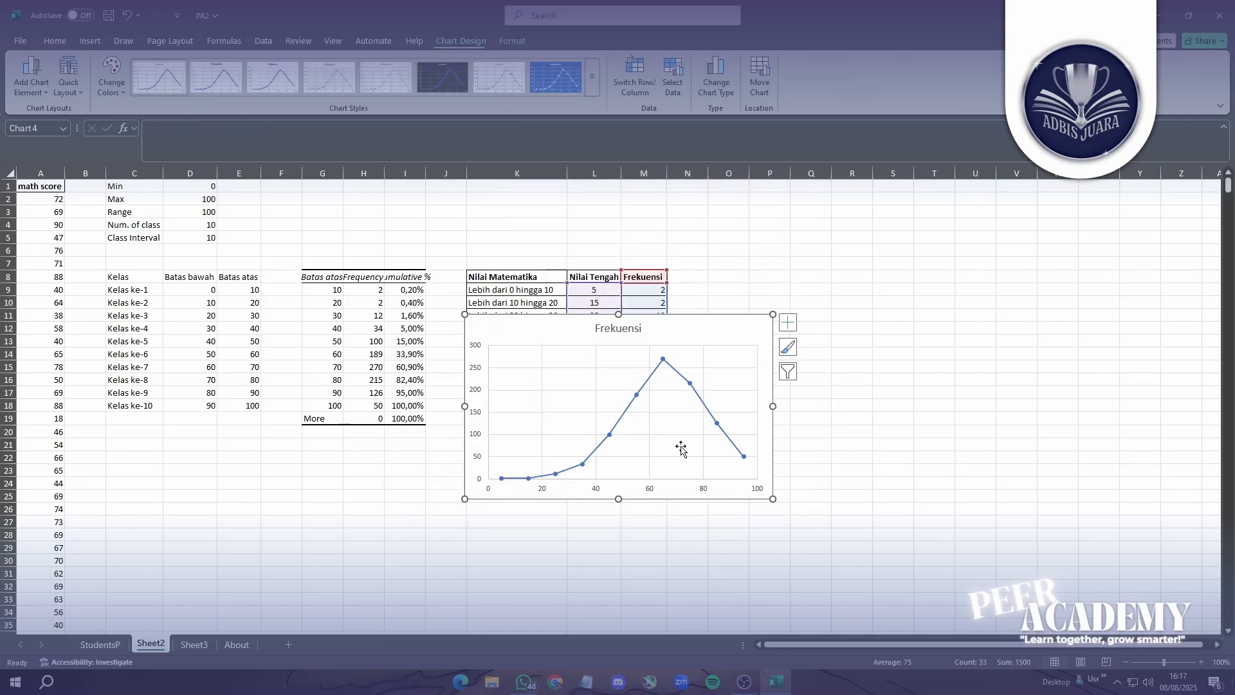
pyautogui.moveTo(566, 327); pyautogui.dragTo(793, 259)
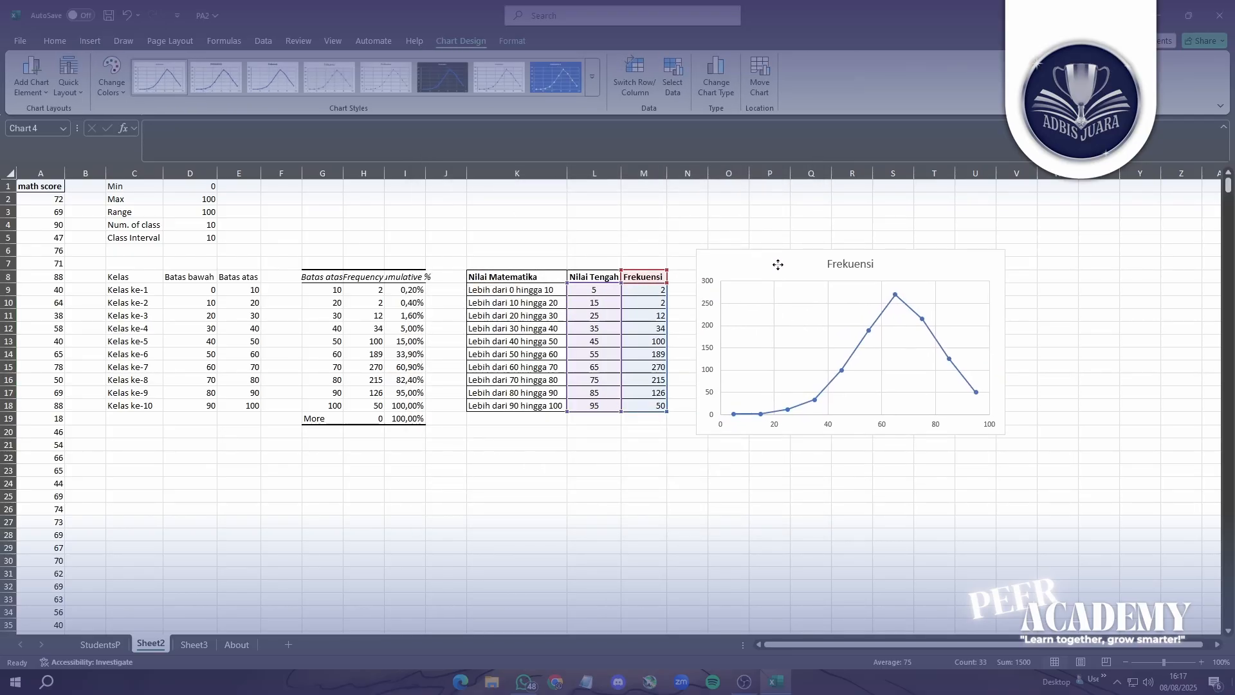
# Change the chart title to "Nilai Matematika"
pyautogui.click(873, 265)
pyautogui.moveTo(875, 263); pyautogui.dragTo(828, 269)
pyautogui.write('Nilai')
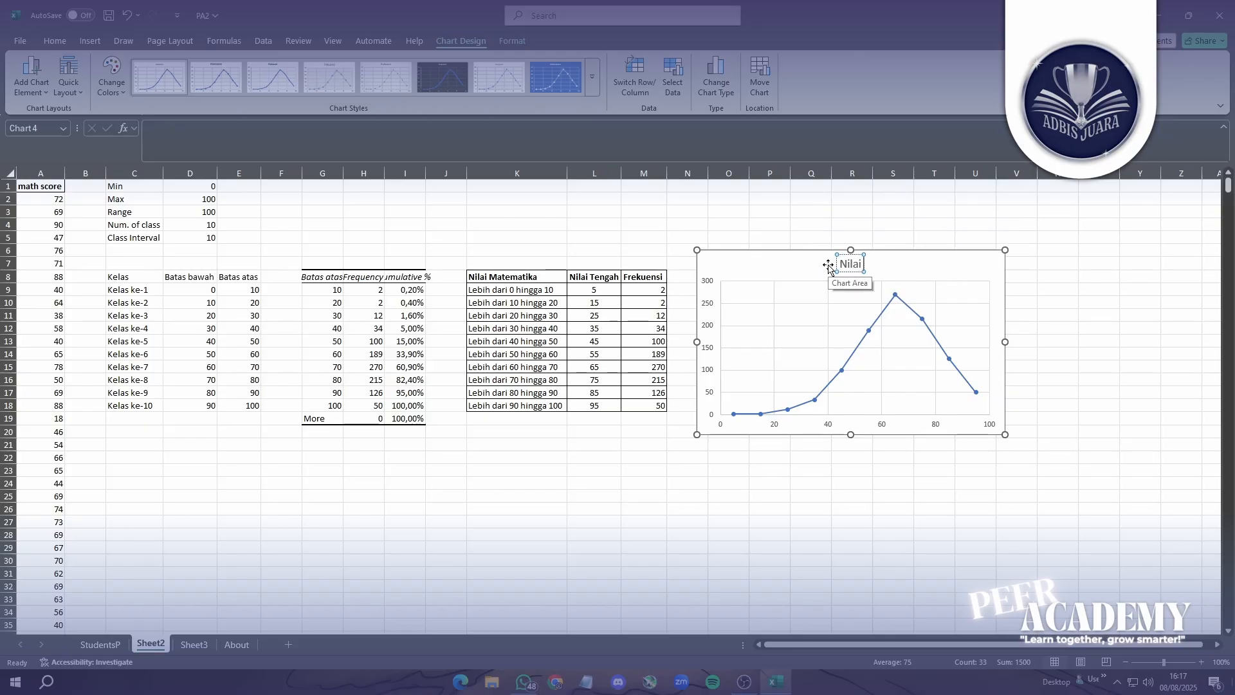
pyautogui.write(' Matematika')
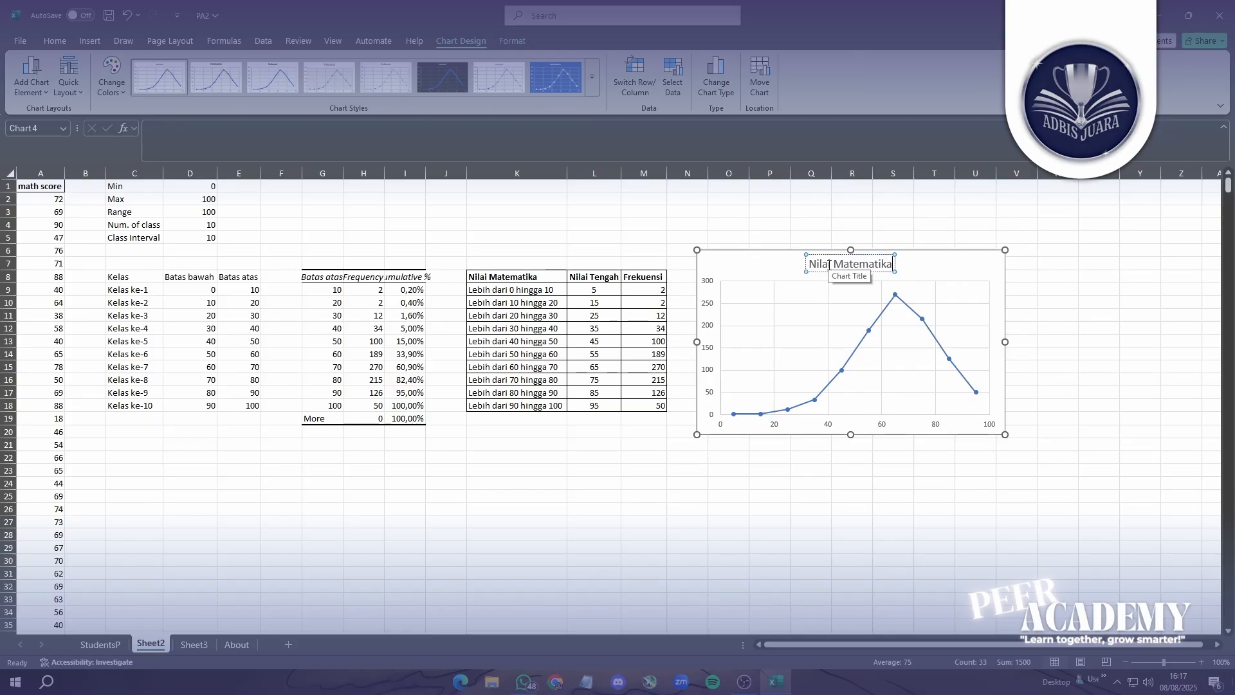
pyautogui.click(1094, 304)
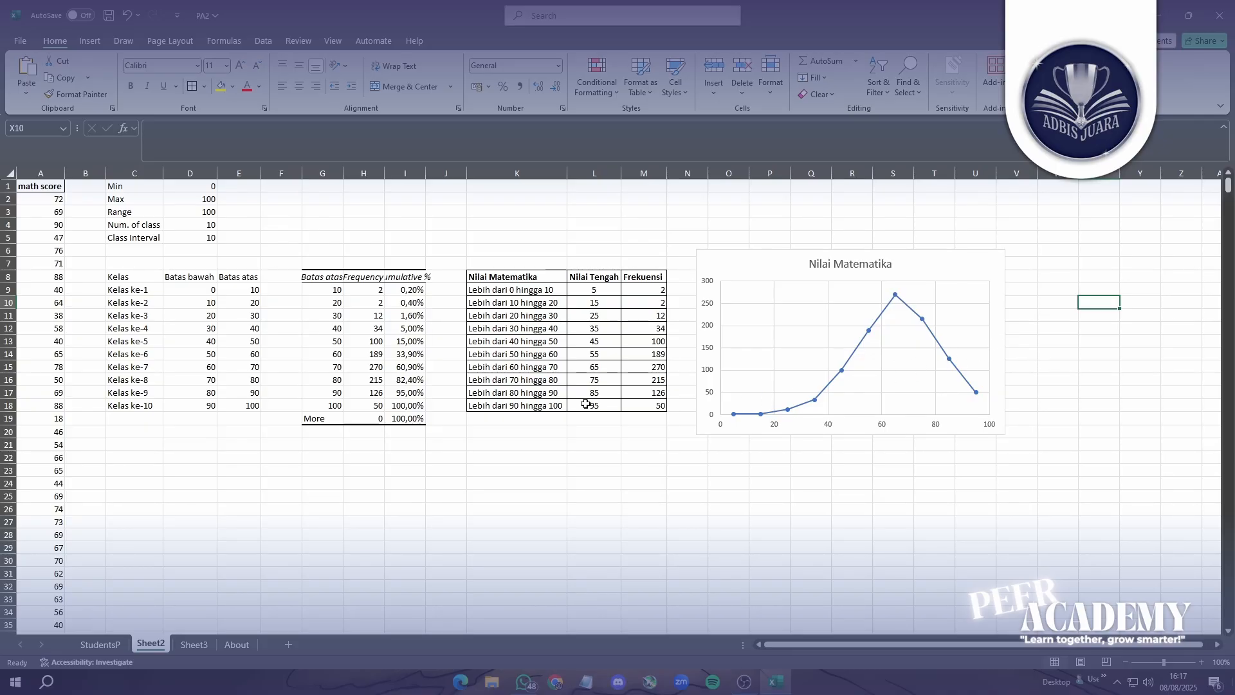
# Open Sheet3 to view the combined frequency table for the Math and Reading scores
pyautogui.click(195, 643)
pyautogui.click(102, 228)
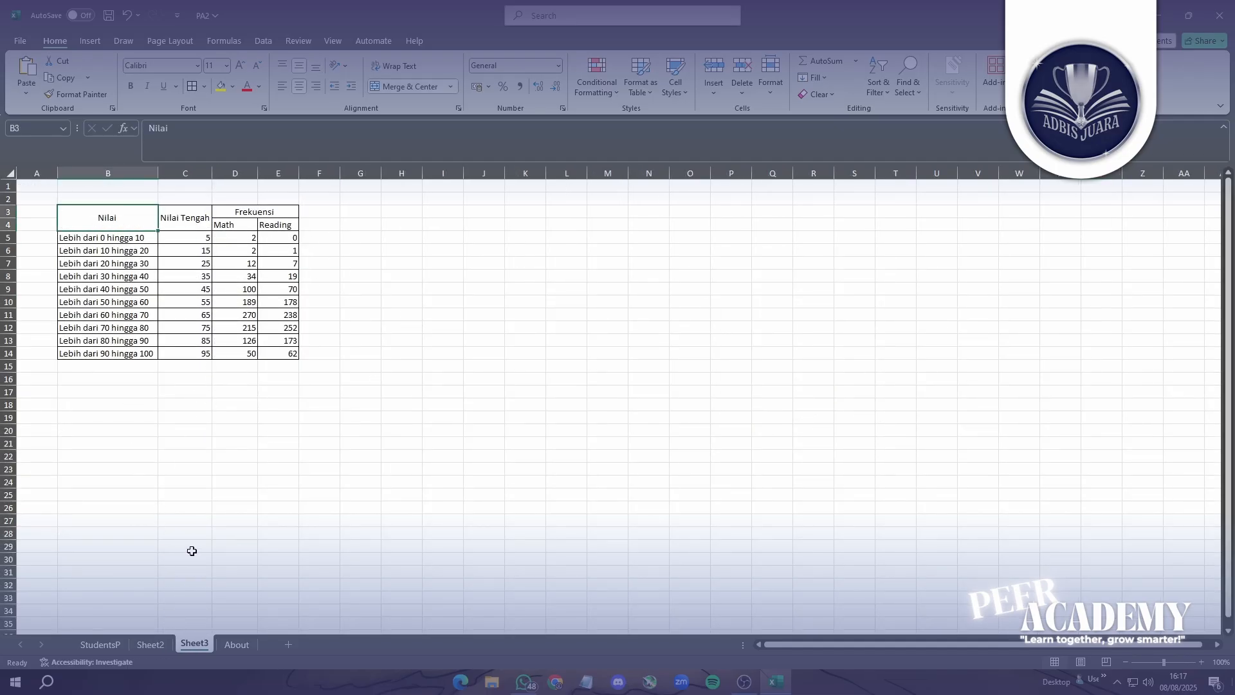
pyautogui.click(443, 302)
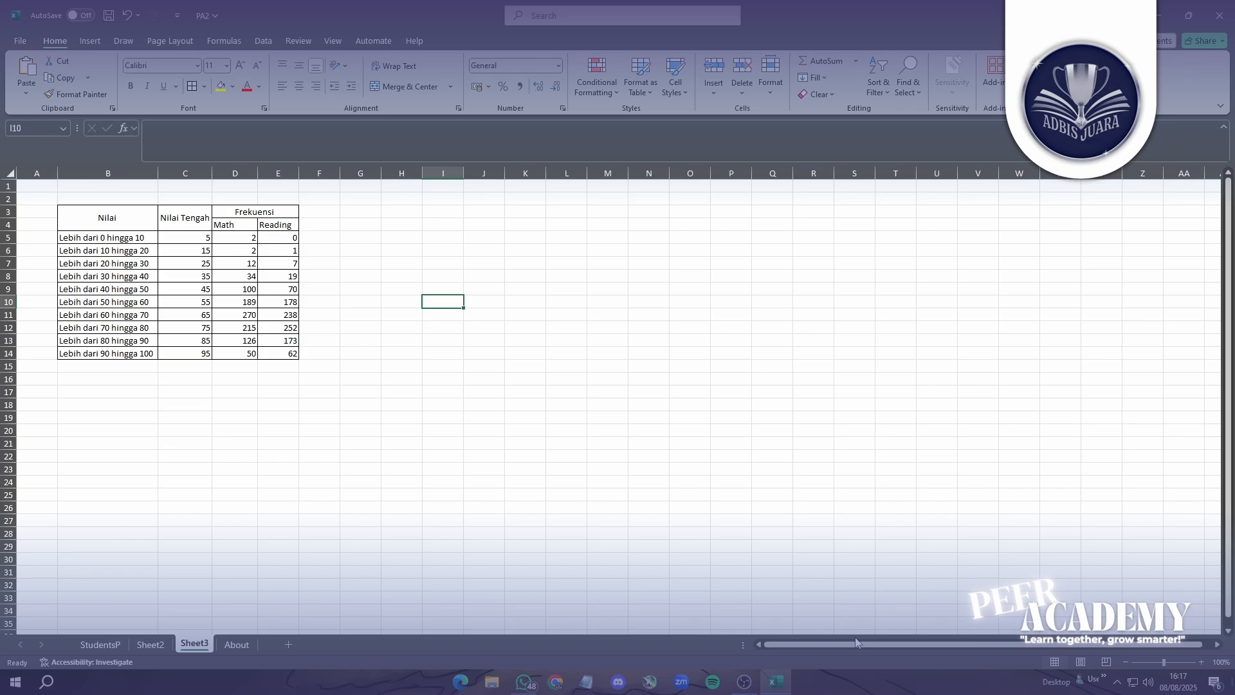